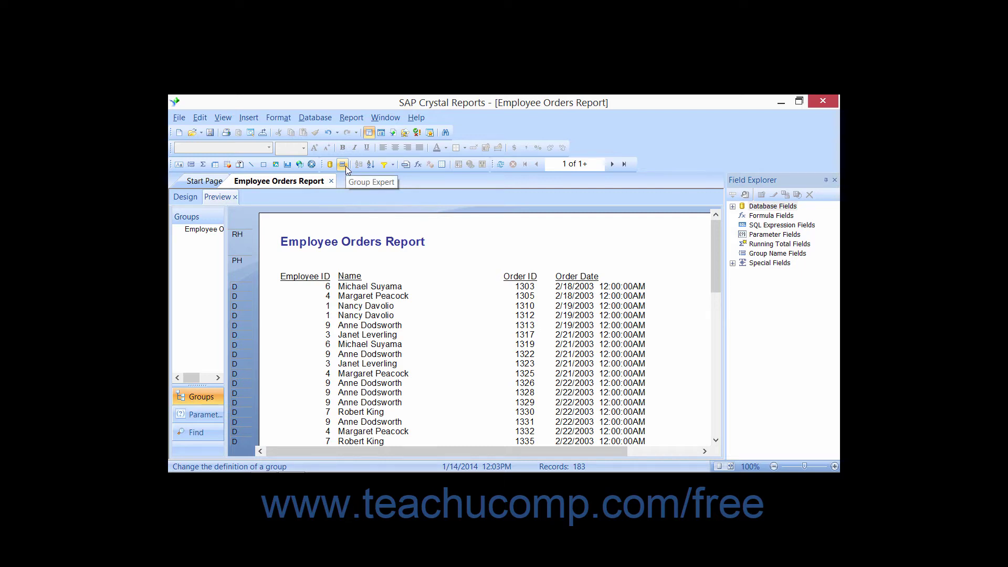
In Group Expert, group by Employee.Employee ID, then add Orders.Order Date as a second group
{"action": "left_click", "coordinate": [352, 119]}
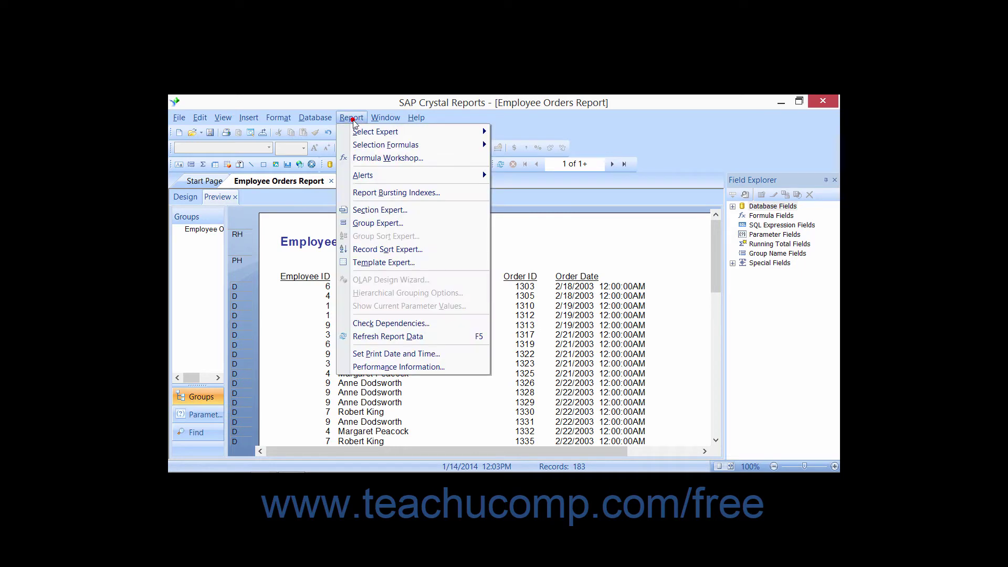
{"action": "left_click", "coordinate": [369, 227]}
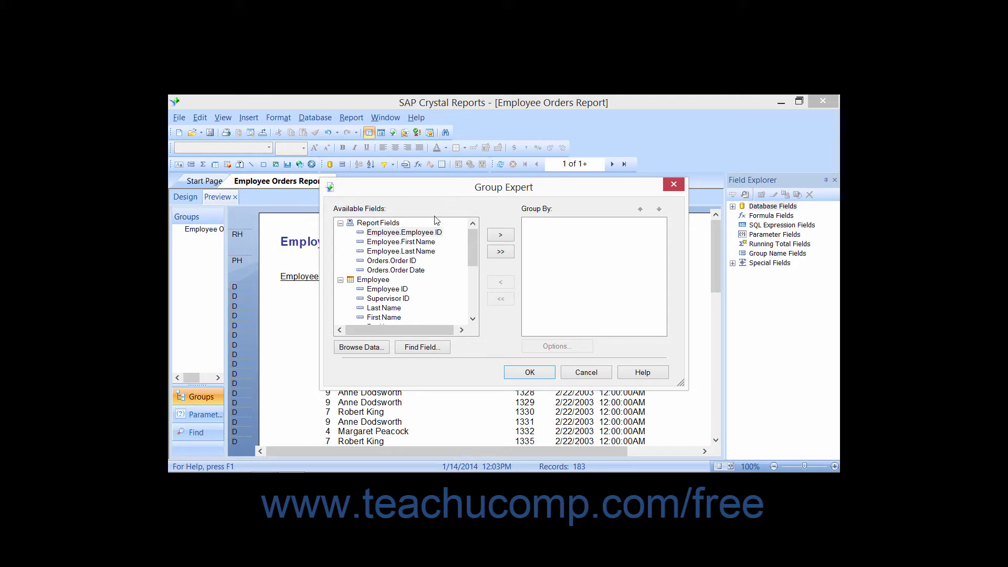
{"action": "left_click", "coordinate": [430, 234]}
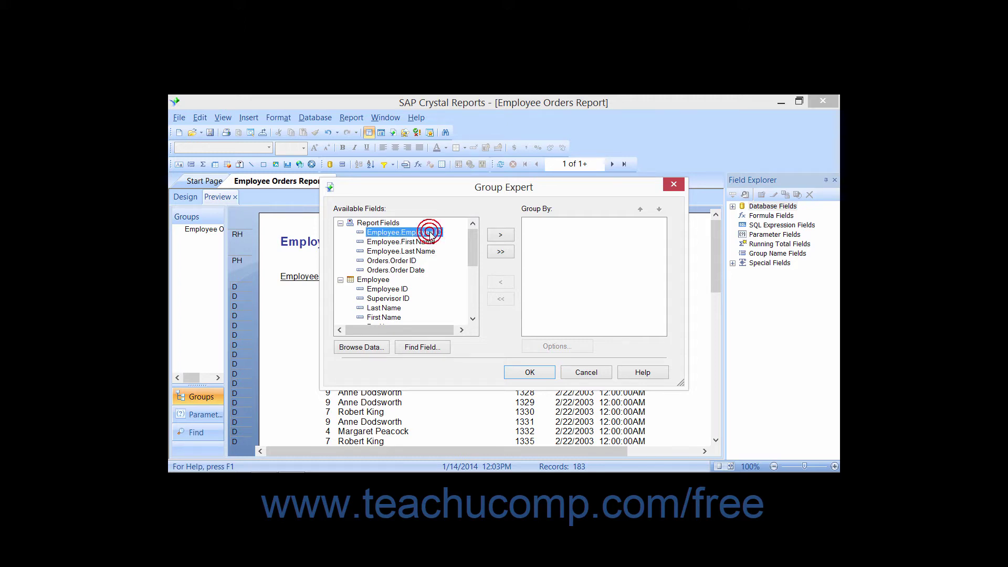
{"action": "left_click", "coordinate": [501, 236]}
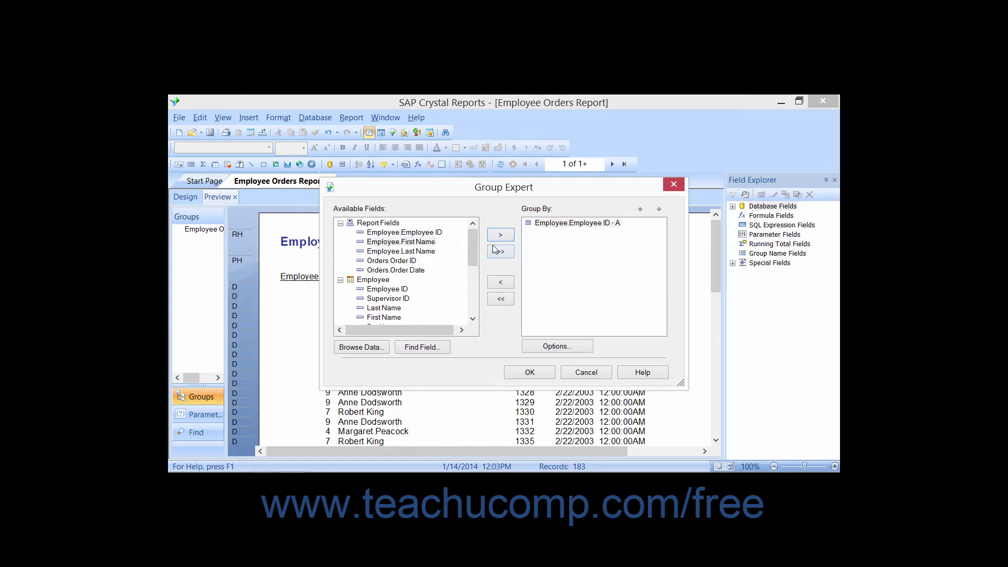
{"action": "left_click", "coordinate": [423, 274]}
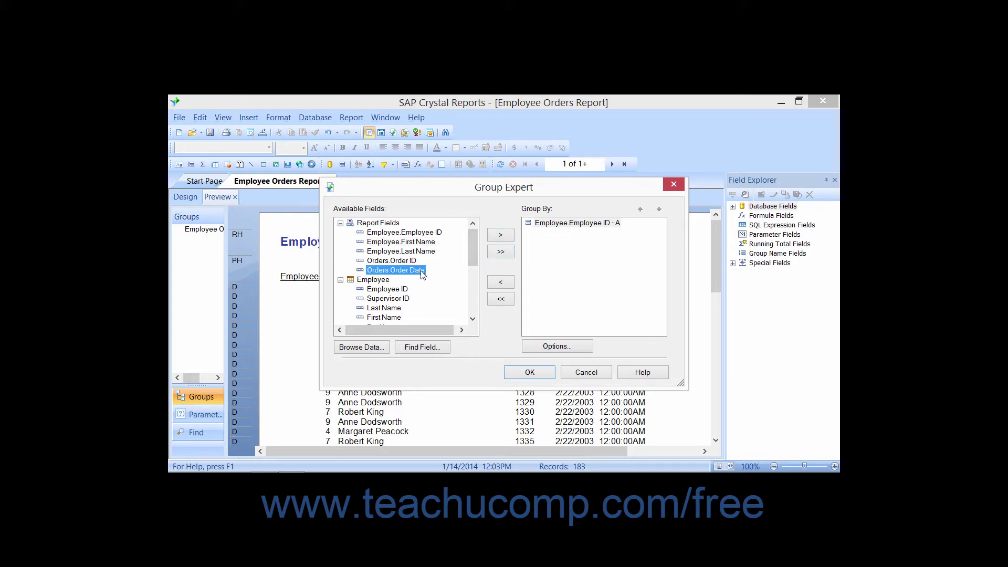
{"action": "left_click", "coordinate": [502, 238]}
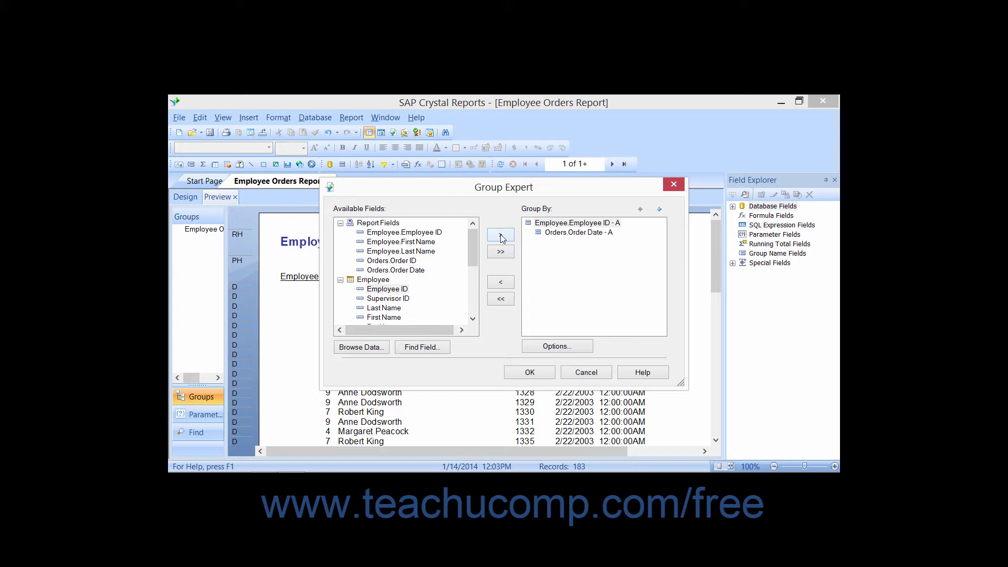
Remove Orders.Order Date from the groups and add it back as a subgroup
{"action": "left_click", "coordinate": [561, 234]}
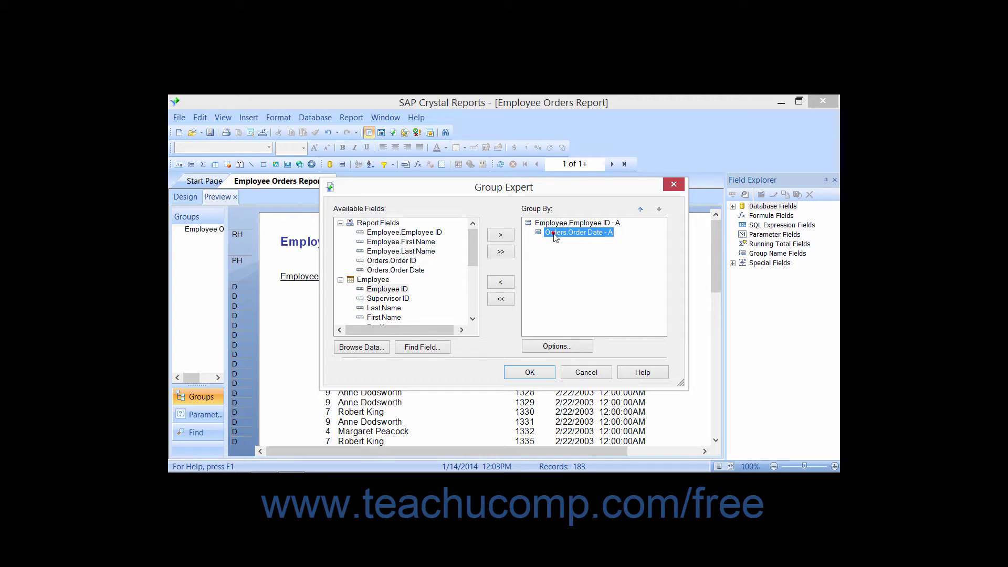
{"action": "left_click", "coordinate": [502, 284]}
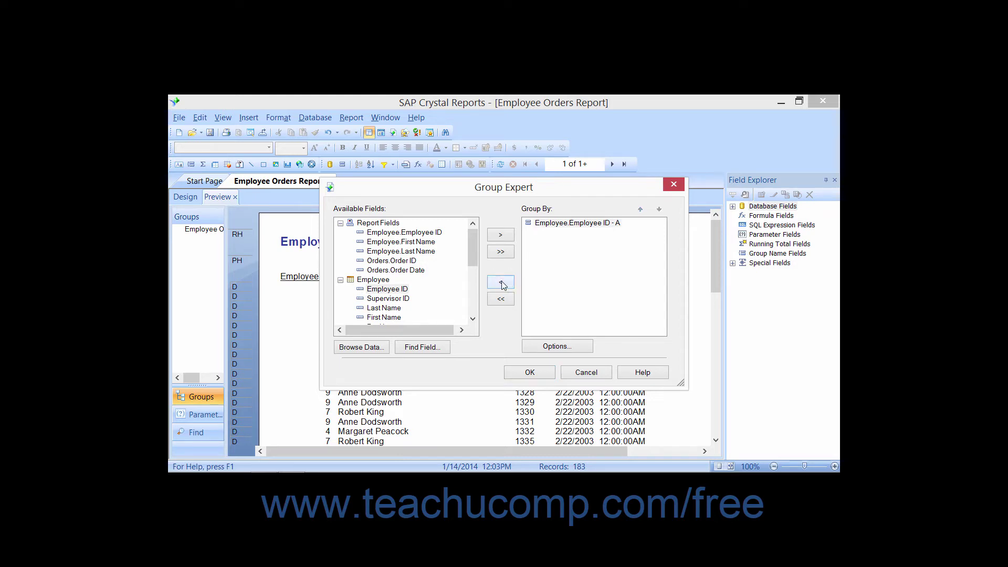
{"action": "left_click", "coordinate": [408, 271]}
{"action": "double_click", "coordinate": [409, 271]}
Move Orders.Order Date above Employee.Employee ID so it becomes the top group
{"action": "left_click", "coordinate": [548, 234]}
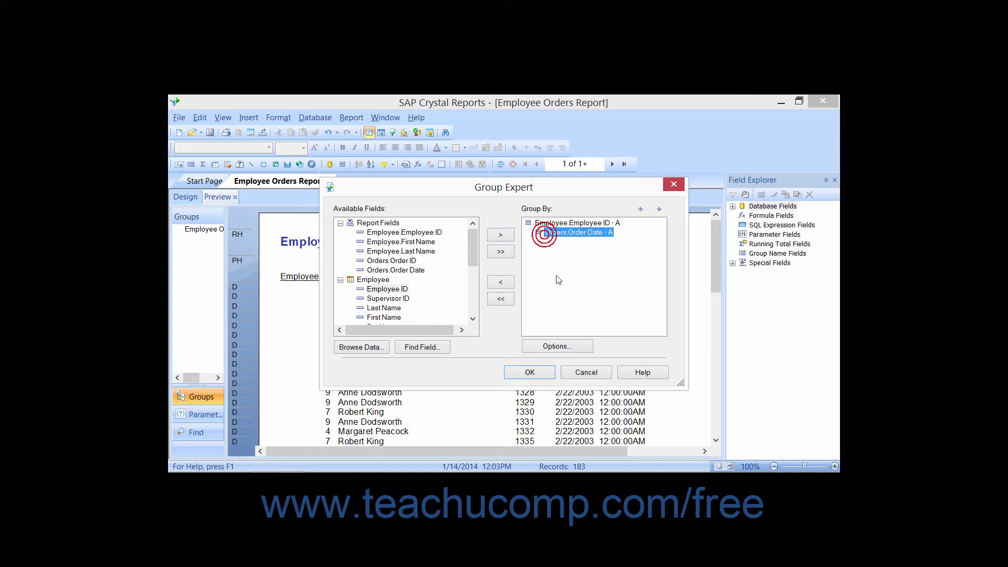
{"action": "left_click", "coordinate": [641, 210]}
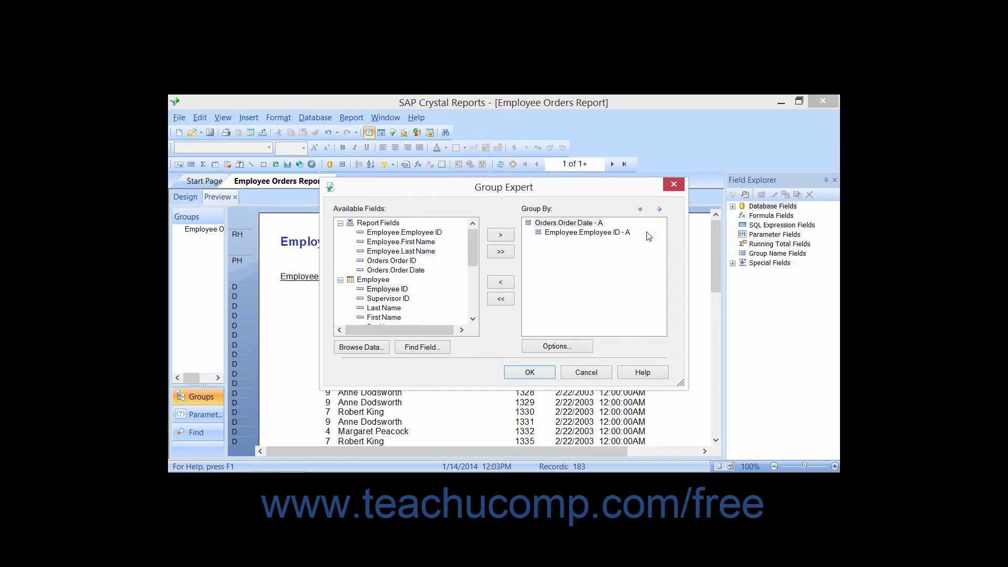
{"action": "left_click", "coordinate": [573, 224]}
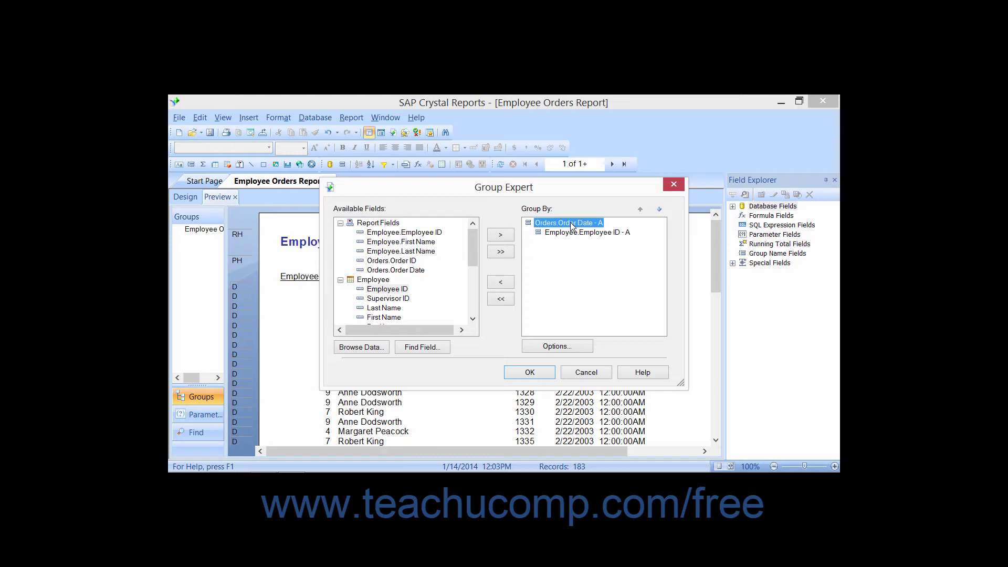
Open Change Group Options for Orders.Order Date and review its grouping field and sort order
{"action": "left_click", "coordinate": [553, 349]}
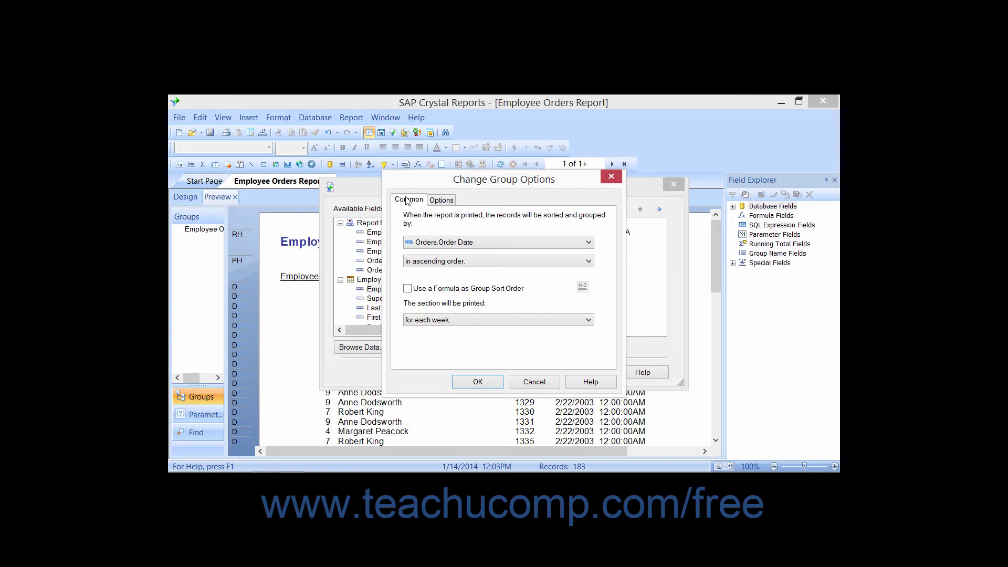
{"action": "left_click", "coordinate": [443, 200]}
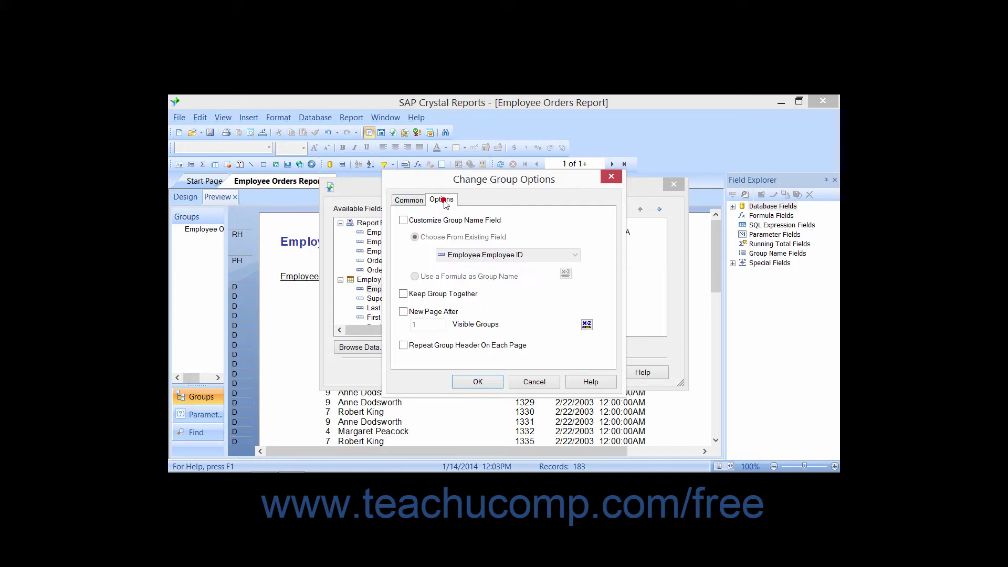
{"action": "left_click", "coordinate": [411, 200]}
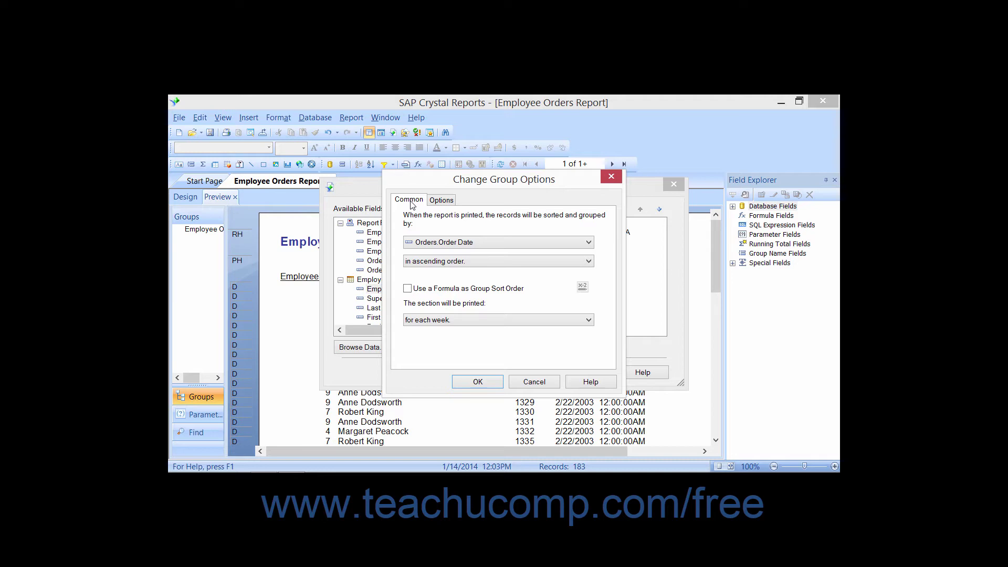
{"action": "left_click", "coordinate": [588, 243]}
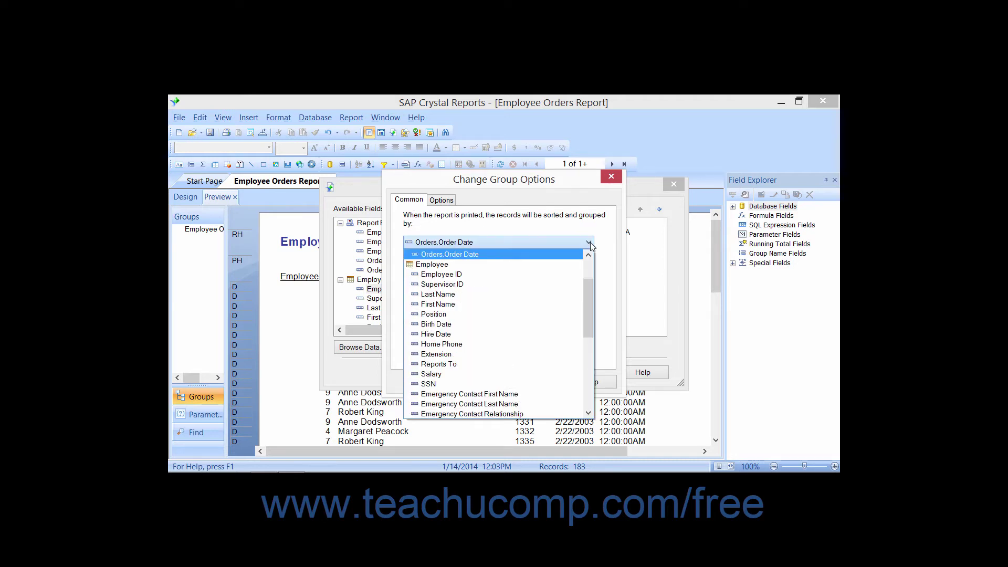
{"action": "left_click", "coordinate": [590, 241]}
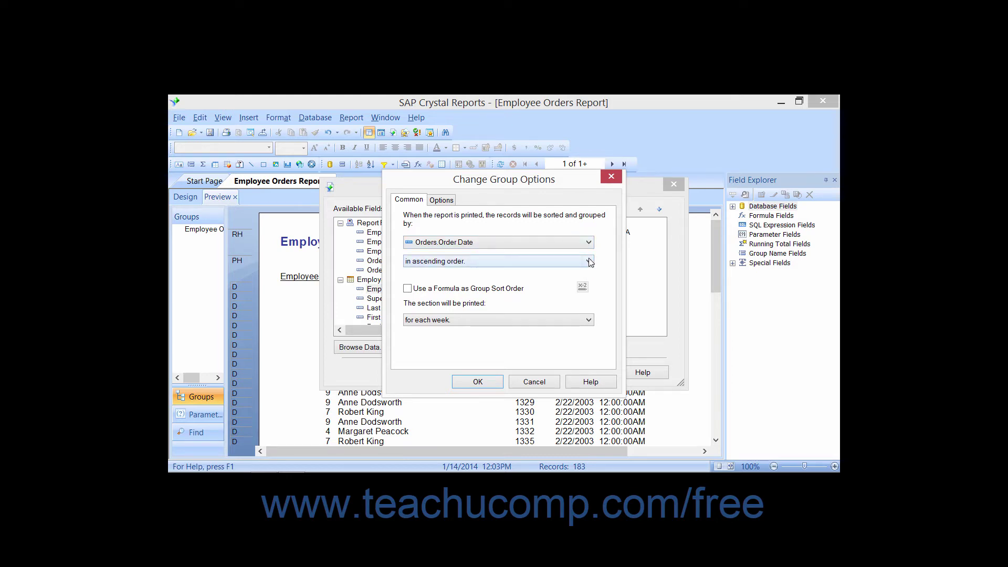
{"action": "left_click", "coordinate": [591, 262]}
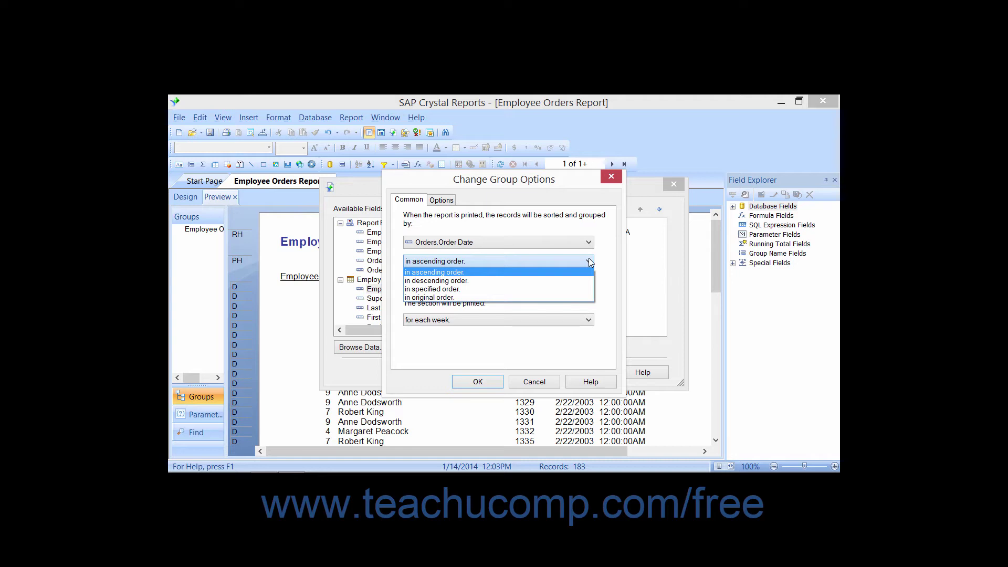
Set the Order Date group's sort to 'in specified order' after briefly trying descending
{"action": "left_click", "coordinate": [567, 290]}
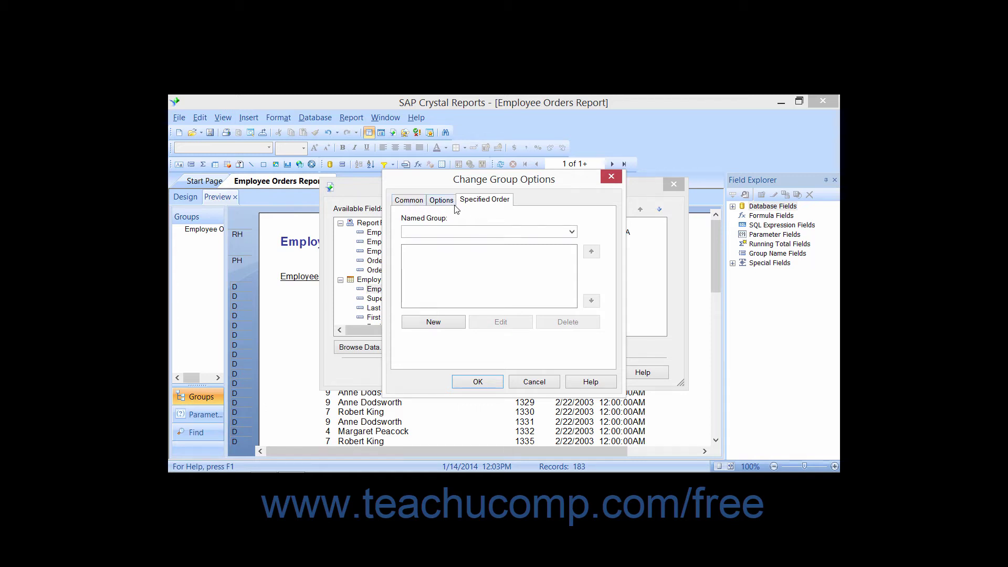
{"action": "left_click", "coordinate": [408, 204]}
{"action": "left_click", "coordinate": [451, 261]}
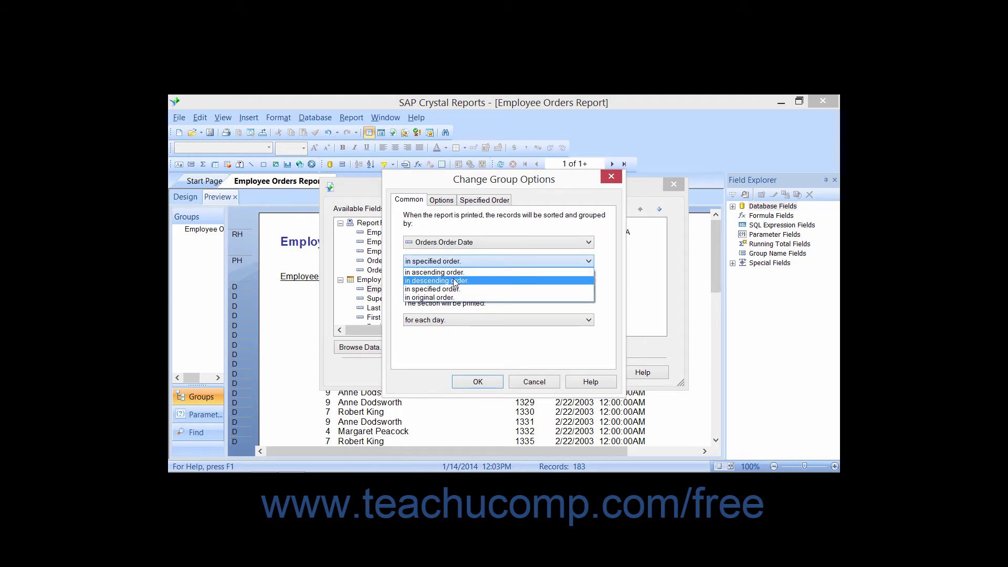
{"action": "left_click", "coordinate": [453, 279]}
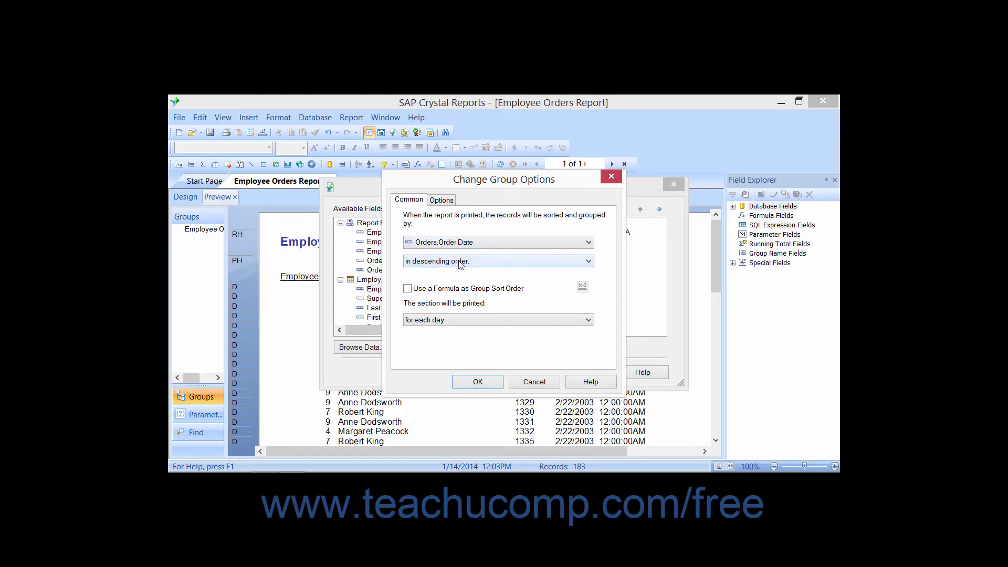
{"action": "left_click", "coordinate": [460, 265]}
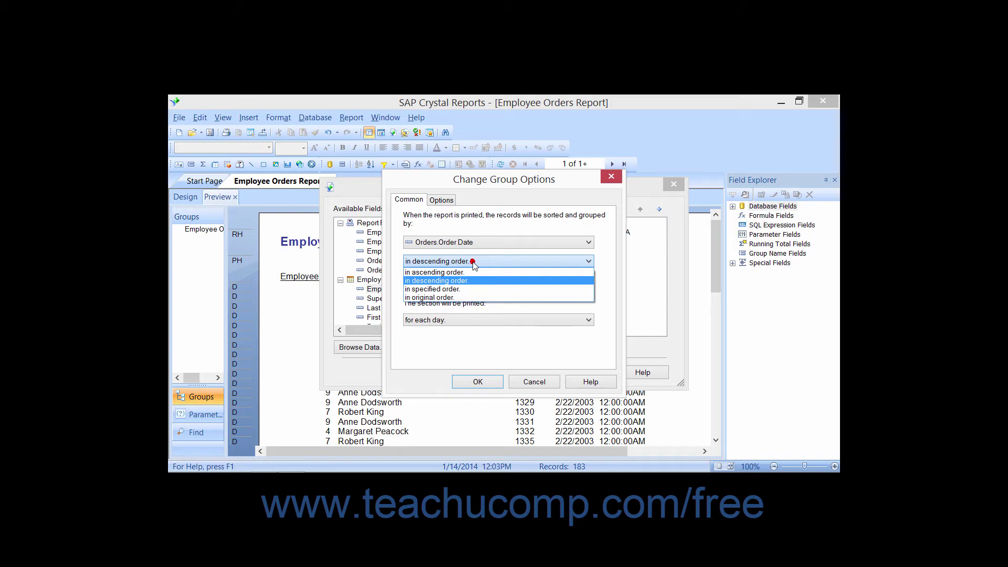
{"action": "left_click", "coordinate": [460, 289]}
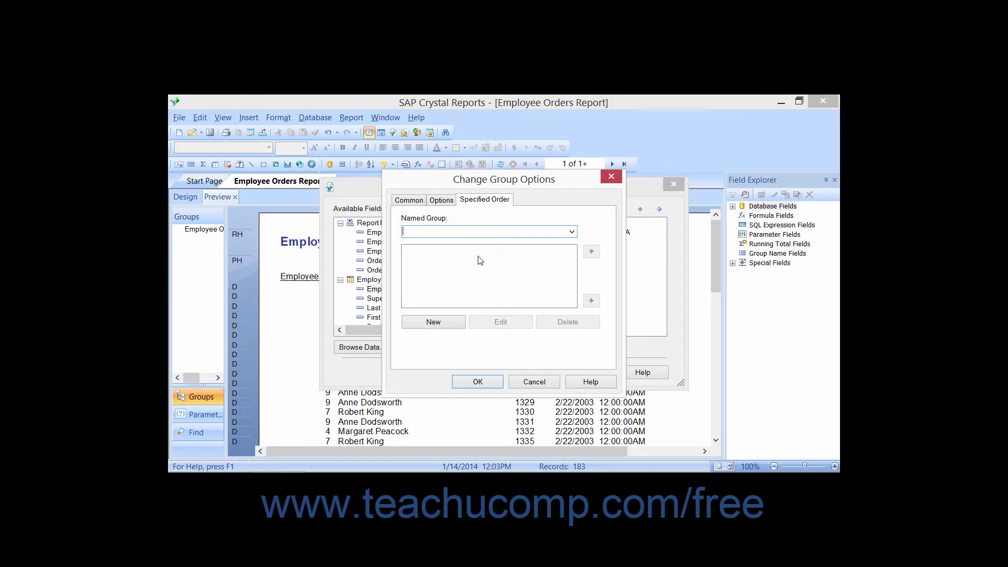
Add named groups 12/11/2003, 12/15/2003 and 12/20/2003 to the specified order list
{"action": "left_click", "coordinate": [450, 235]}
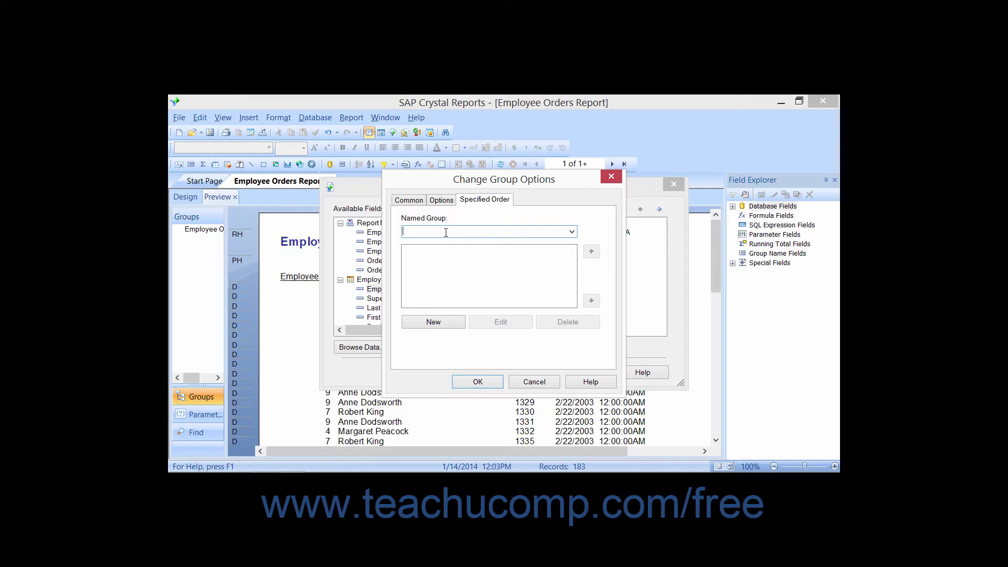
{"action": "left_click", "coordinate": [572, 232]}
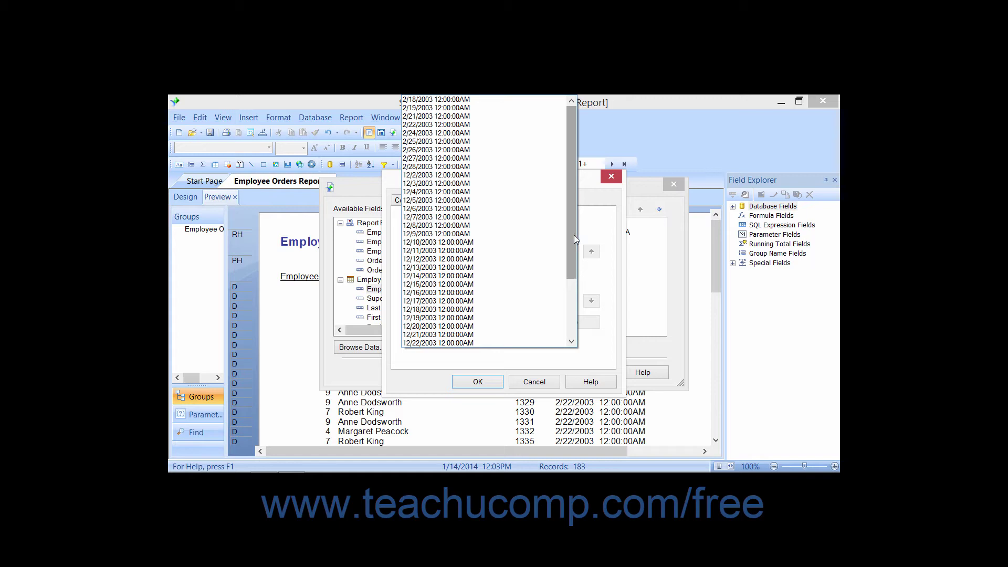
{"action": "left_click", "coordinate": [606, 230]}
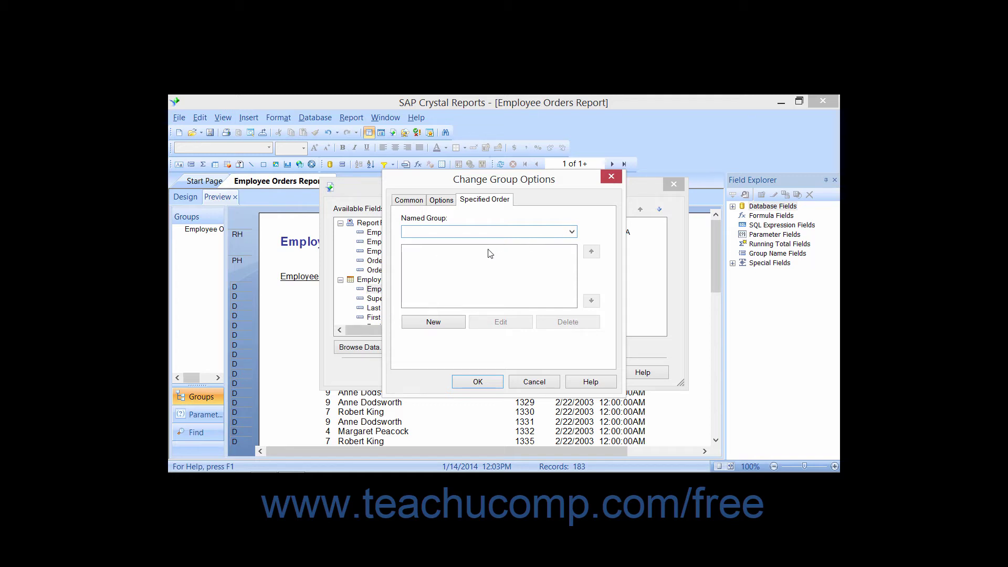
{"action": "left_click", "coordinate": [572, 232]}
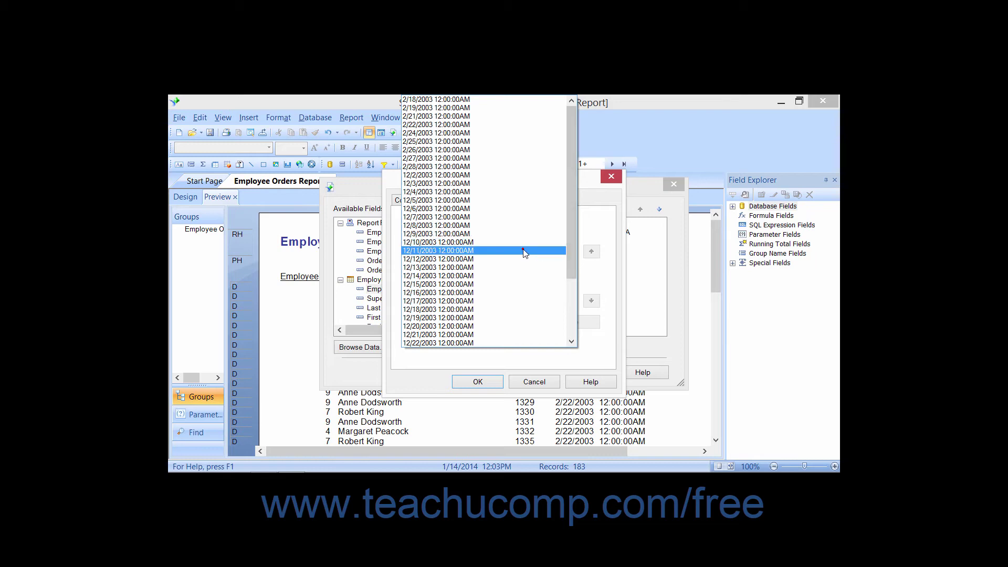
{"action": "left_click", "coordinate": [521, 260]}
{"action": "left_click", "coordinate": [574, 231]}
{"action": "left_click", "coordinate": [518, 282]}
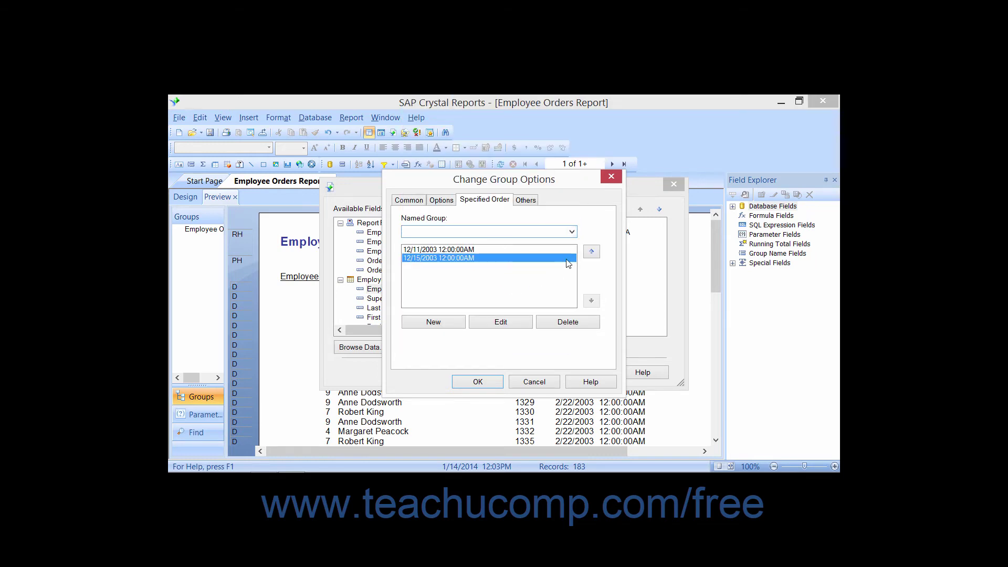
{"action": "left_click", "coordinate": [575, 232]}
{"action": "left_click", "coordinate": [516, 326]}
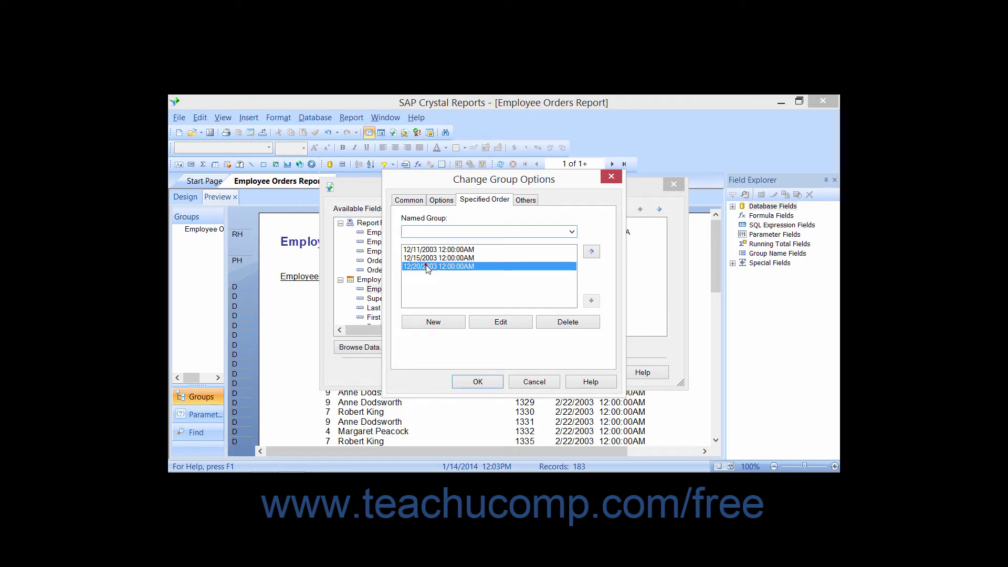
Move 12/20/2003 to the top of the list, then delete it
{"action": "left_click", "coordinate": [592, 253]}
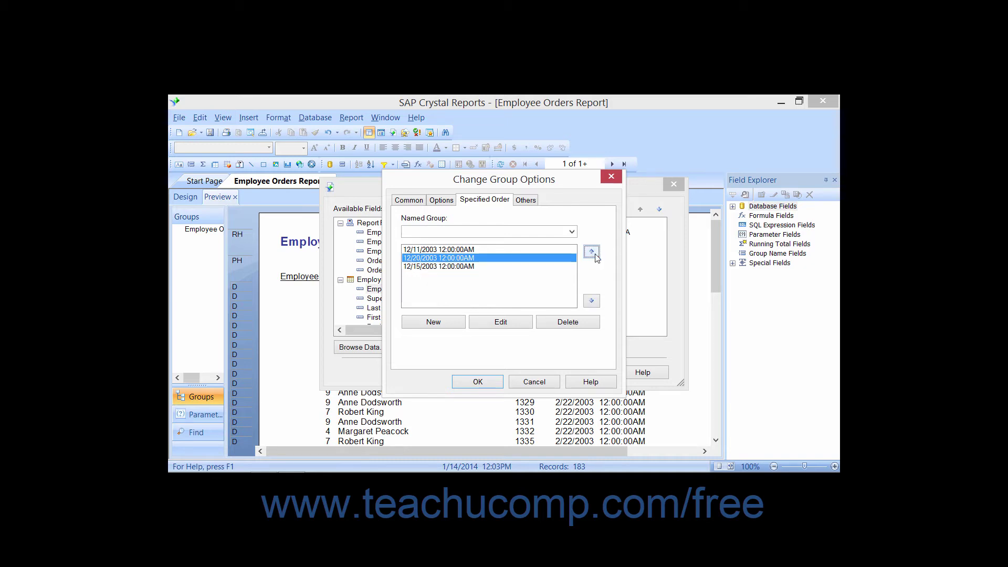
{"action": "left_click", "coordinate": [592, 252]}
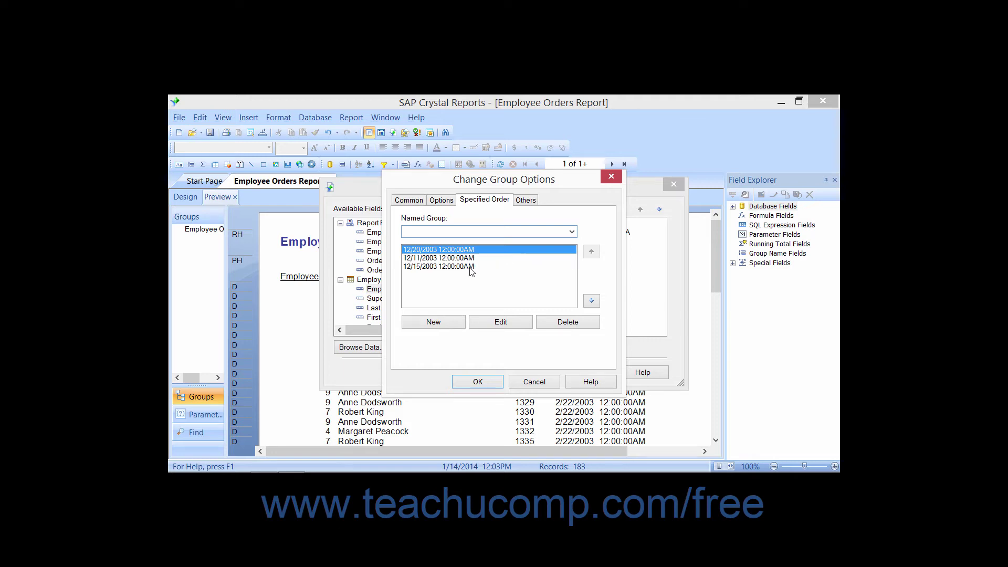
{"action": "left_click", "coordinate": [562, 316]}
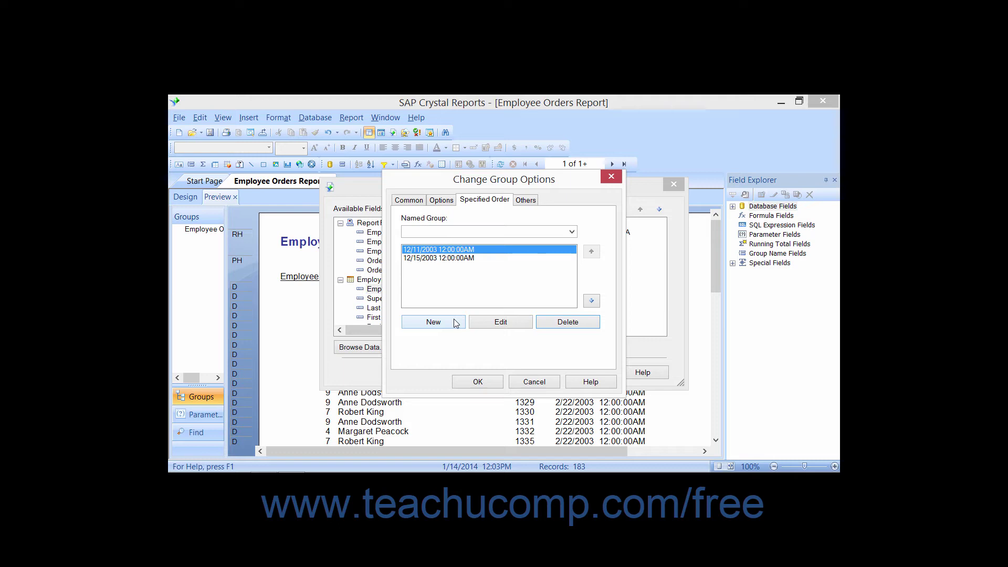
{"action": "left_click", "coordinate": [434, 322]}
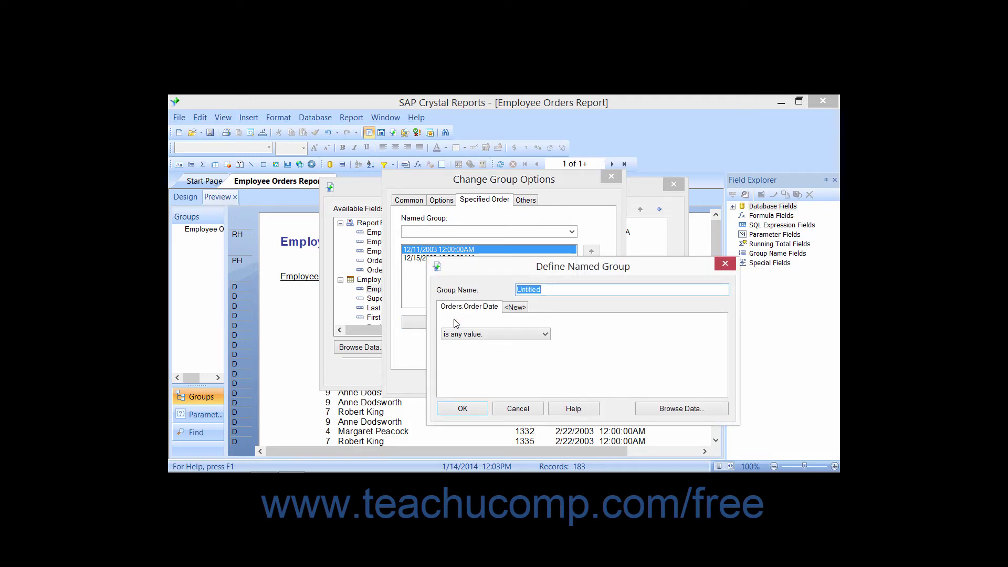
{"action": "left_click", "coordinate": [556, 288]}
{"action": "double_click", "coordinate": [558, 290]}
{"action": "left_click", "coordinate": [476, 399]}
{"action": "left_click", "coordinate": [530, 408]}
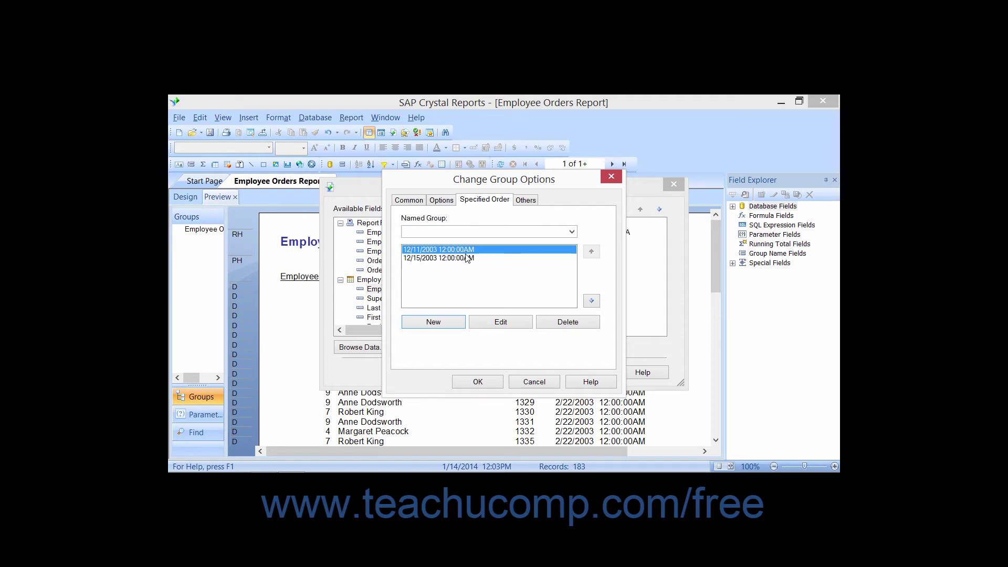
On the Others tab, choose 'Leave in their own groups' for dates outside the named groups
{"action": "left_click", "coordinate": [527, 201]}
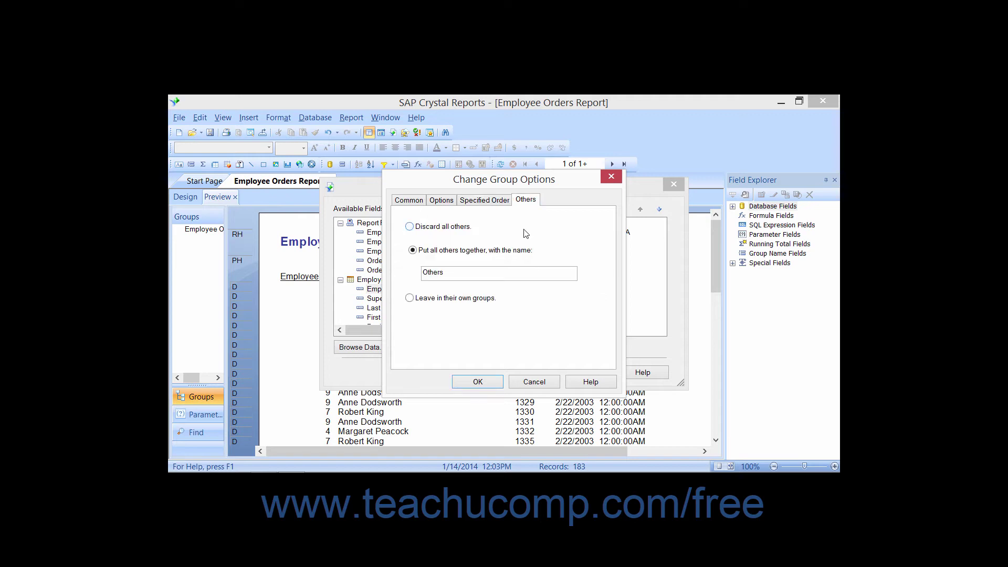
{"action": "left_click", "coordinate": [454, 228]}
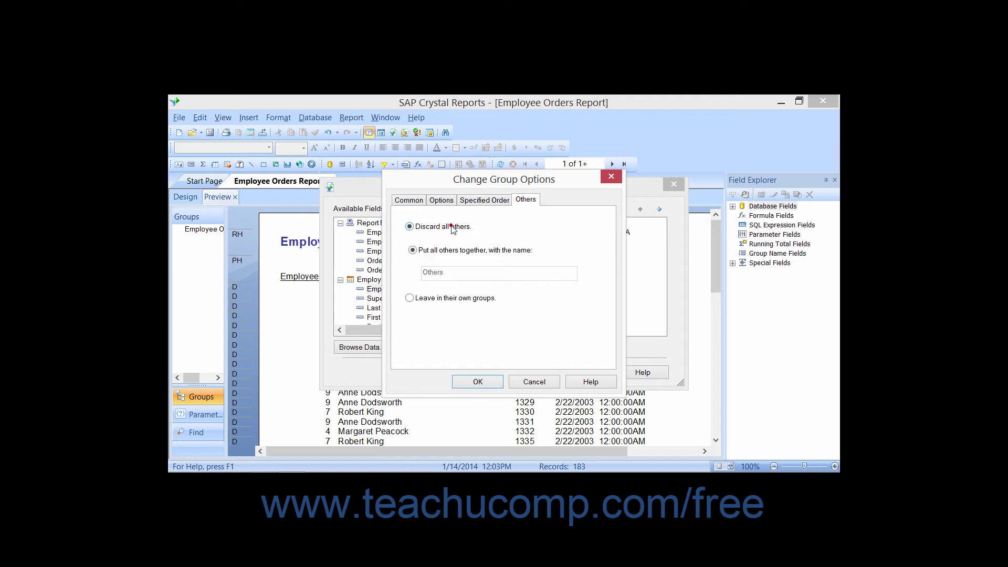
{"action": "left_click", "coordinate": [423, 253]}
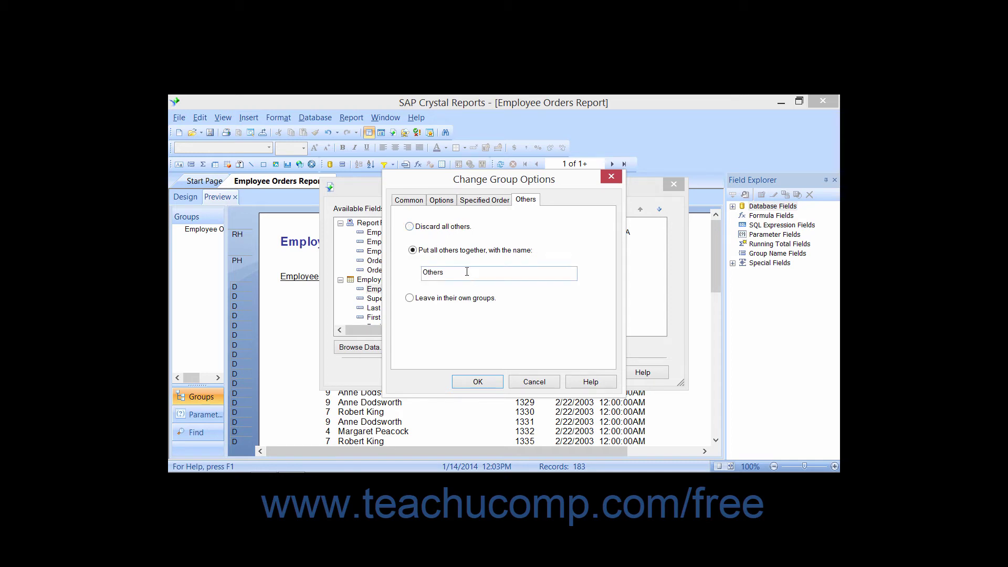
{"action": "left_click_drag", "start_coordinate": [467, 271], "coordinate": [423, 272]}
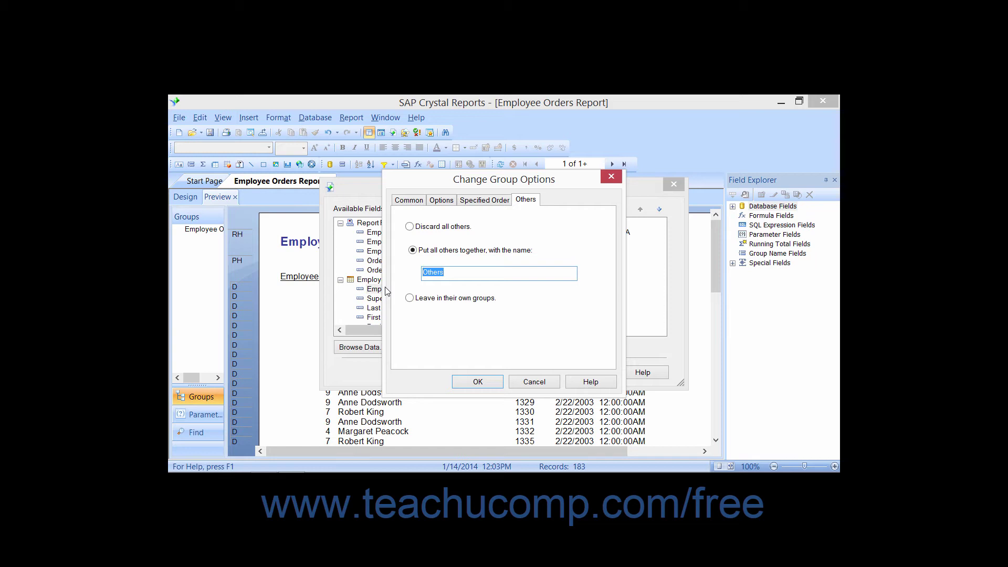
{"action": "left_click", "coordinate": [411, 298]}
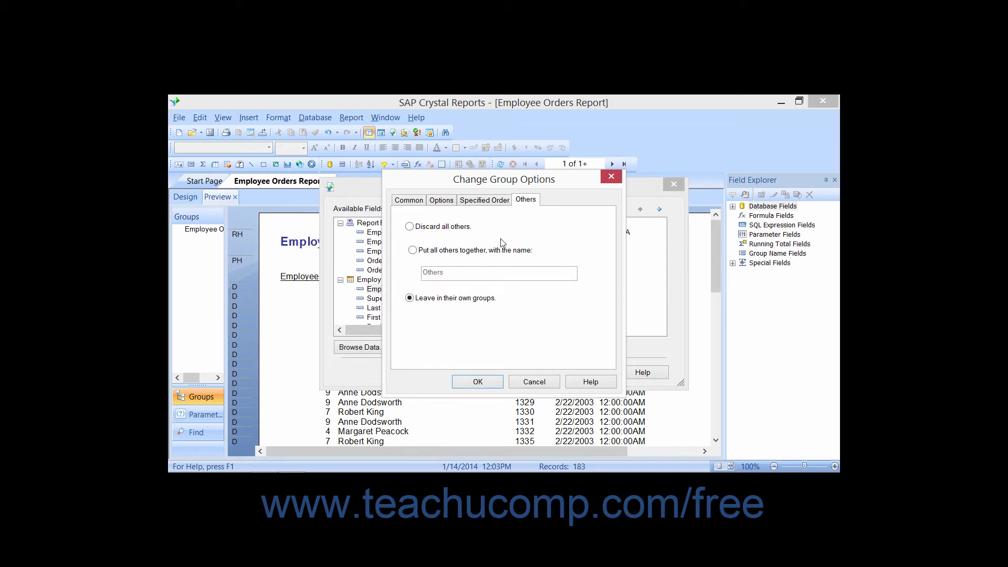
{"action": "left_click", "coordinate": [500, 202]}
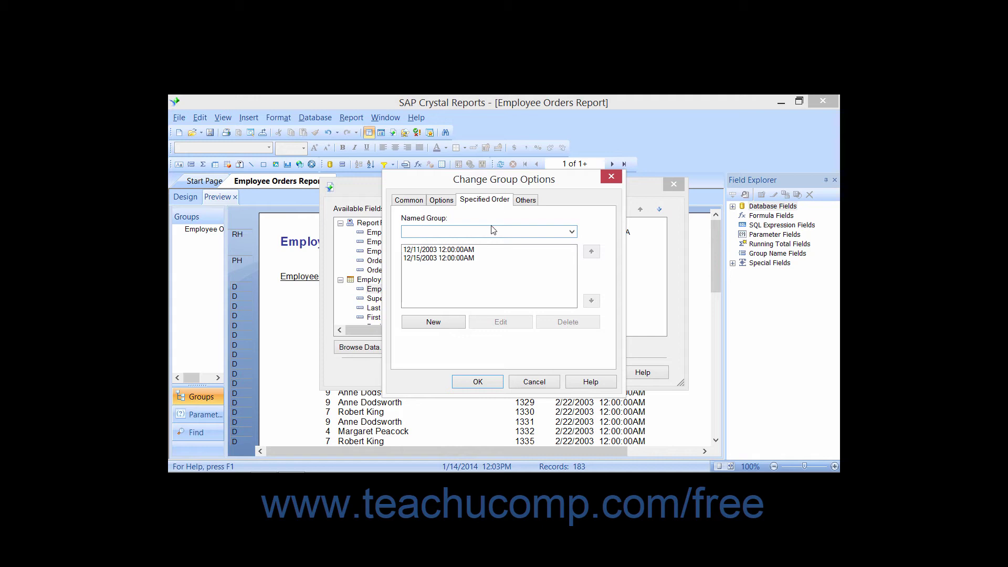
On the Common tab, set sort to 'in ascending order' and printing to 'for each quarter'
{"action": "left_click", "coordinate": [410, 200]}
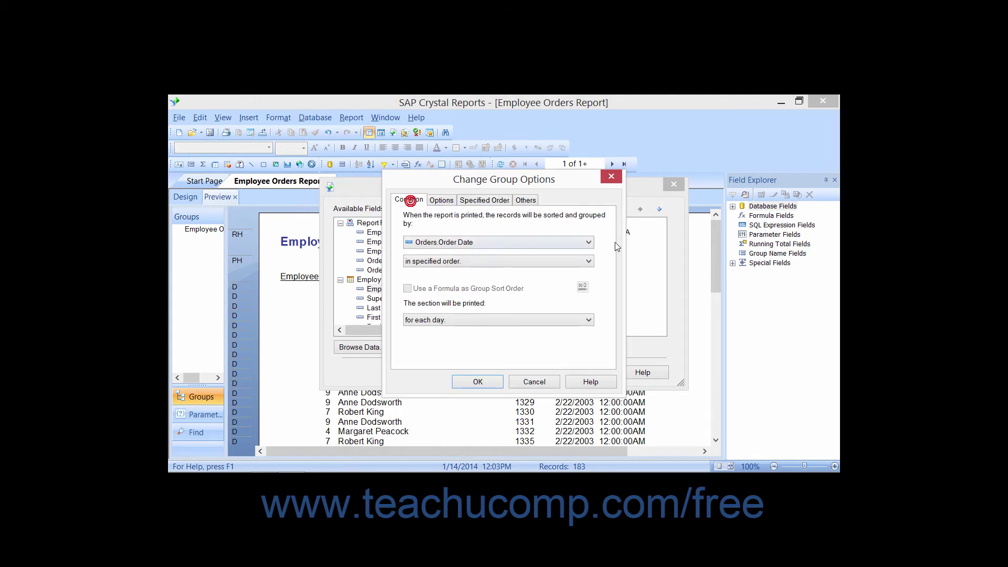
{"action": "left_click", "coordinate": [488, 265]}
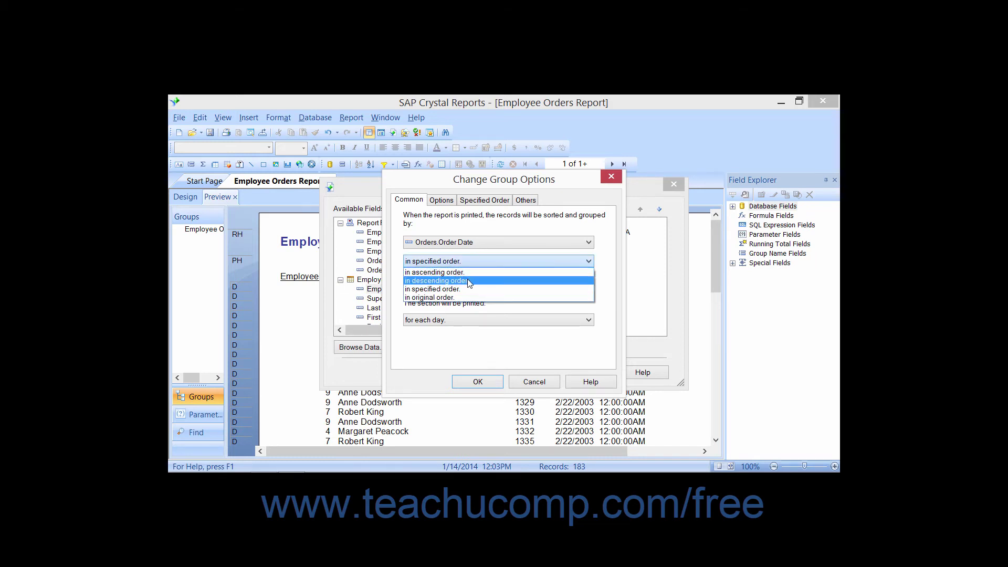
{"action": "left_click", "coordinate": [466, 272]}
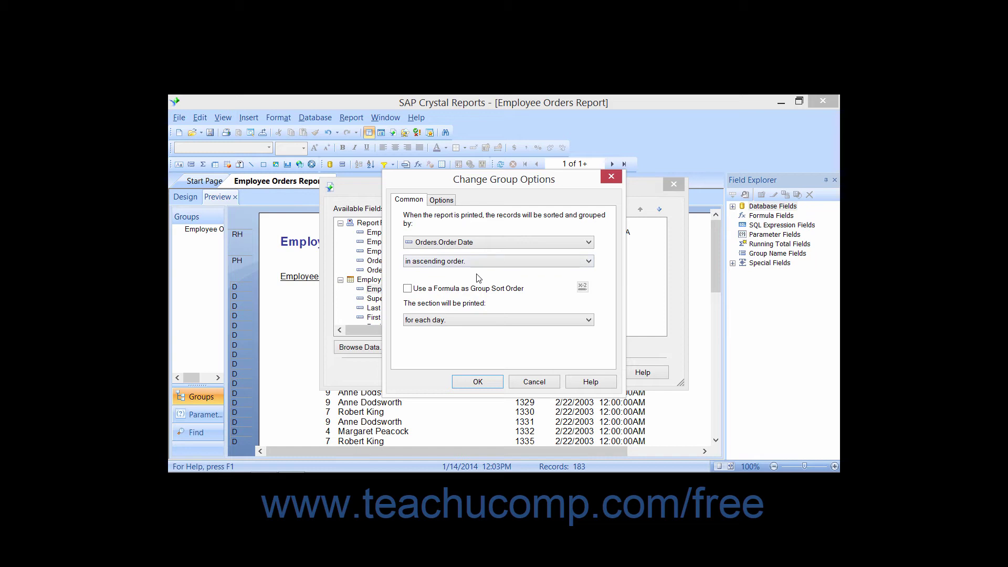
{"action": "left_click", "coordinate": [445, 304]}
{"action": "left_click", "coordinate": [589, 321]}
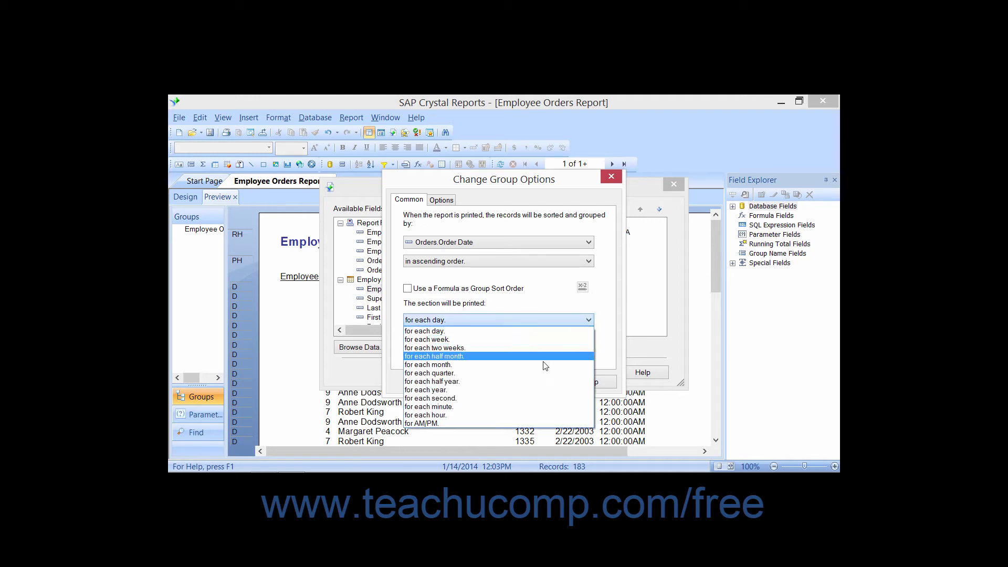
{"action": "left_click", "coordinate": [535, 373]}
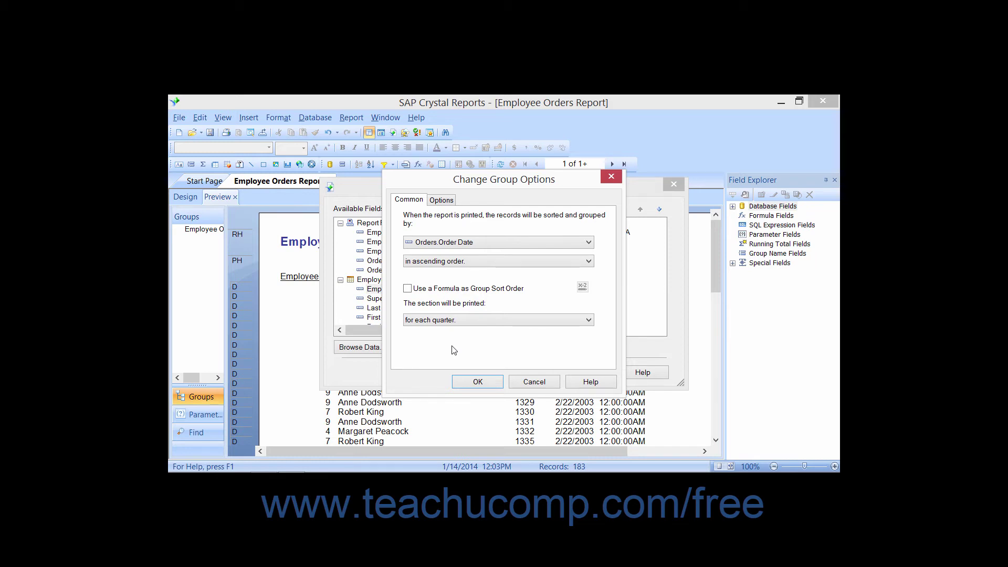
Check Customize Group Name Field and keep Employee.Employee ID as the existing name field
{"action": "left_click", "coordinate": [442, 202]}
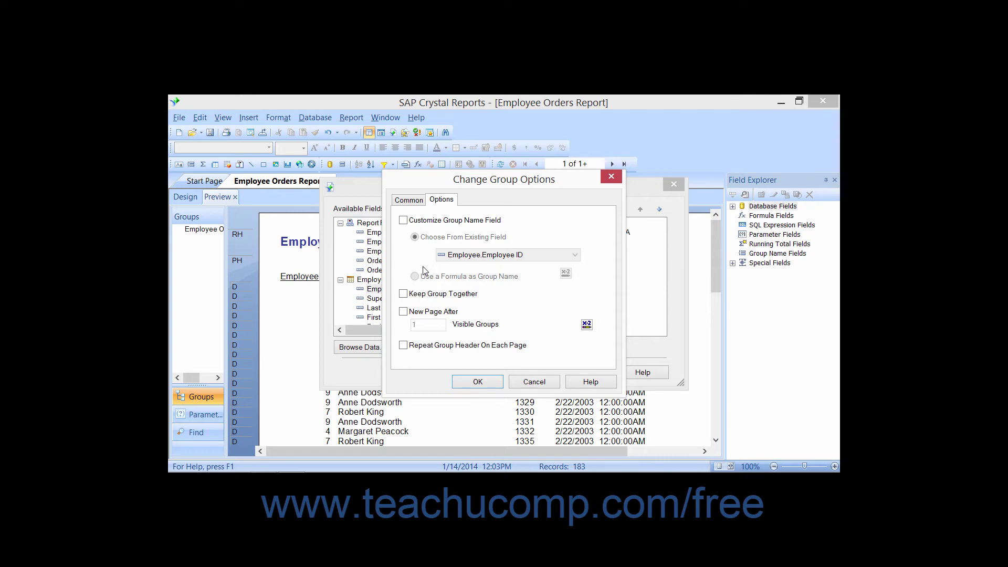
{"action": "left_click", "coordinate": [403, 222]}
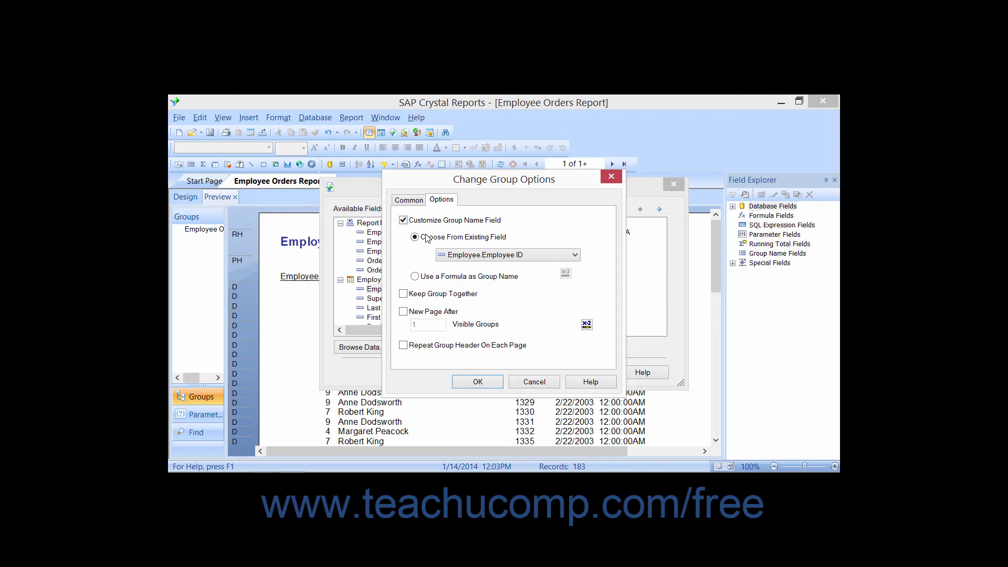
{"action": "left_click", "coordinate": [492, 256]}
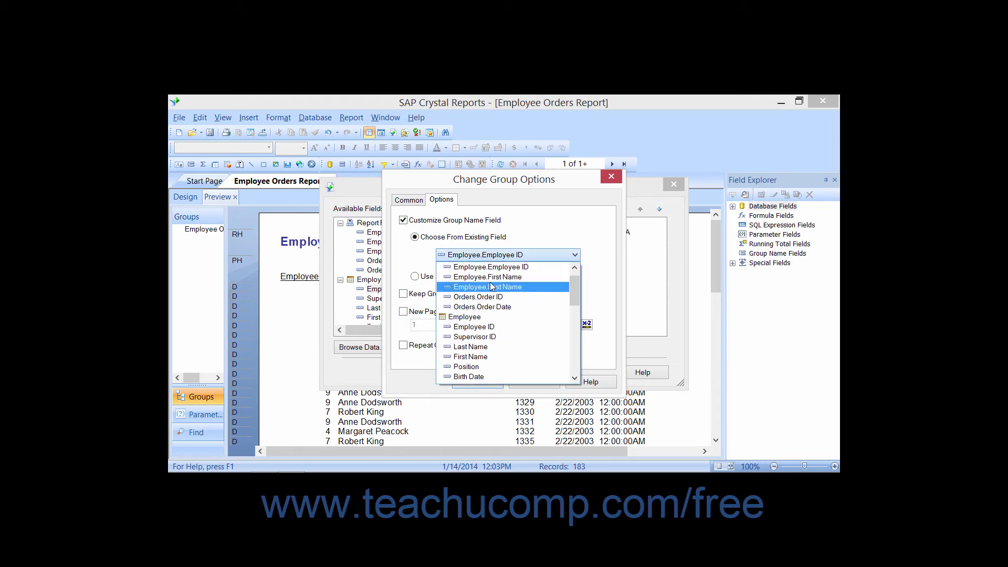
{"action": "left_click", "coordinate": [565, 256]}
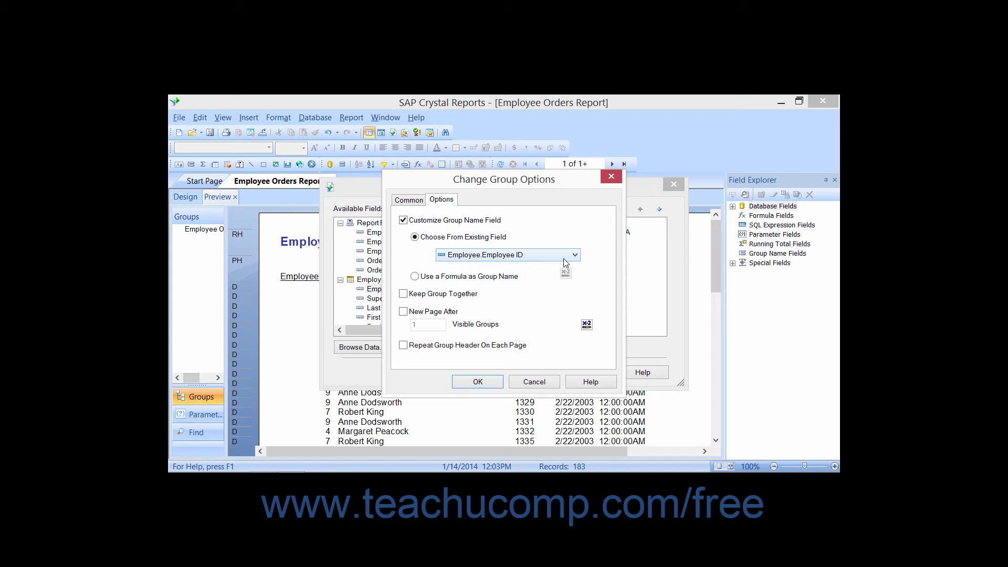
Select 'Use a Formula as Group Name', leaving the group name formula empty in Formula Workshop
{"action": "left_click", "coordinate": [484, 277]}
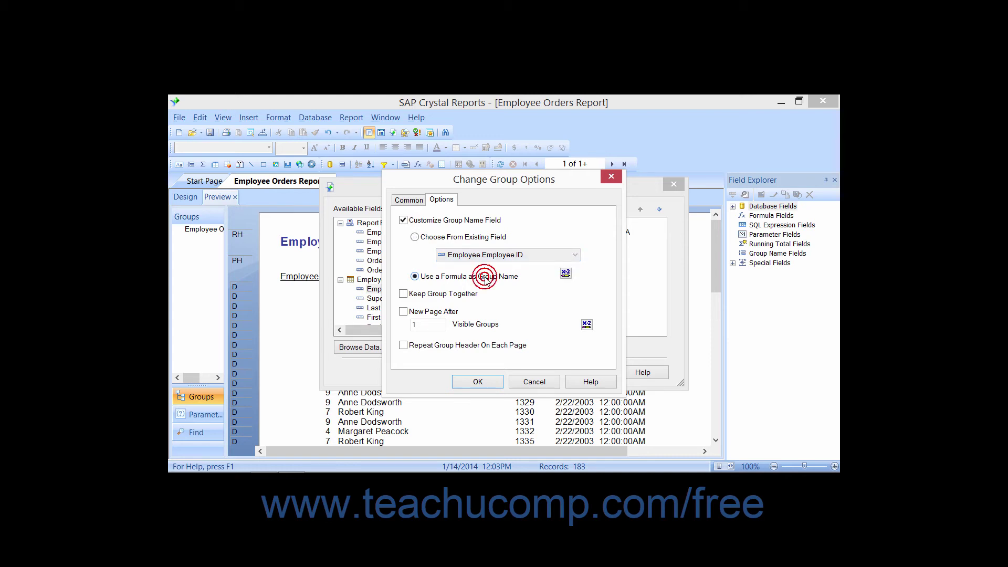
{"action": "left_click", "coordinate": [566, 273]}
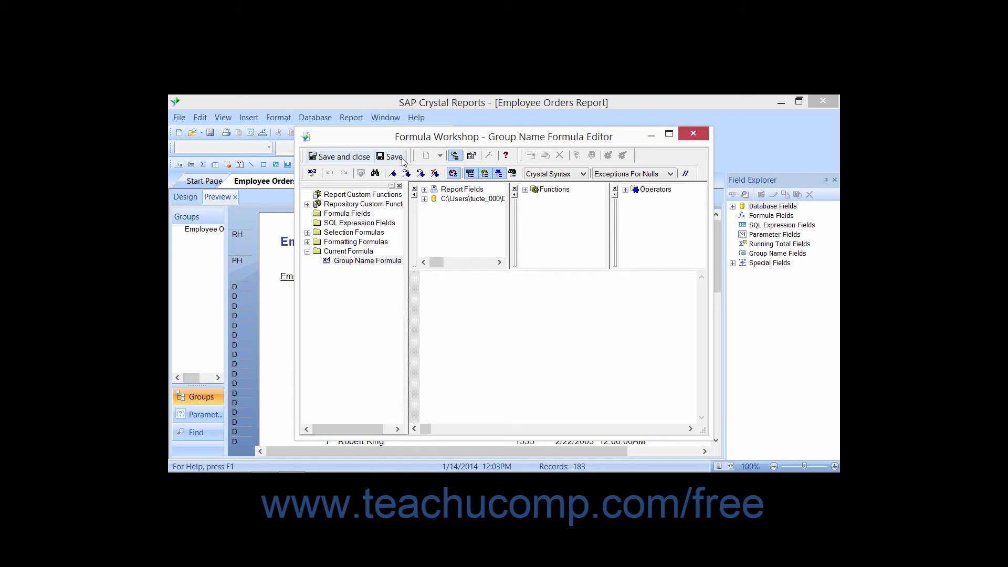
{"action": "left_click", "coordinate": [692, 135]}
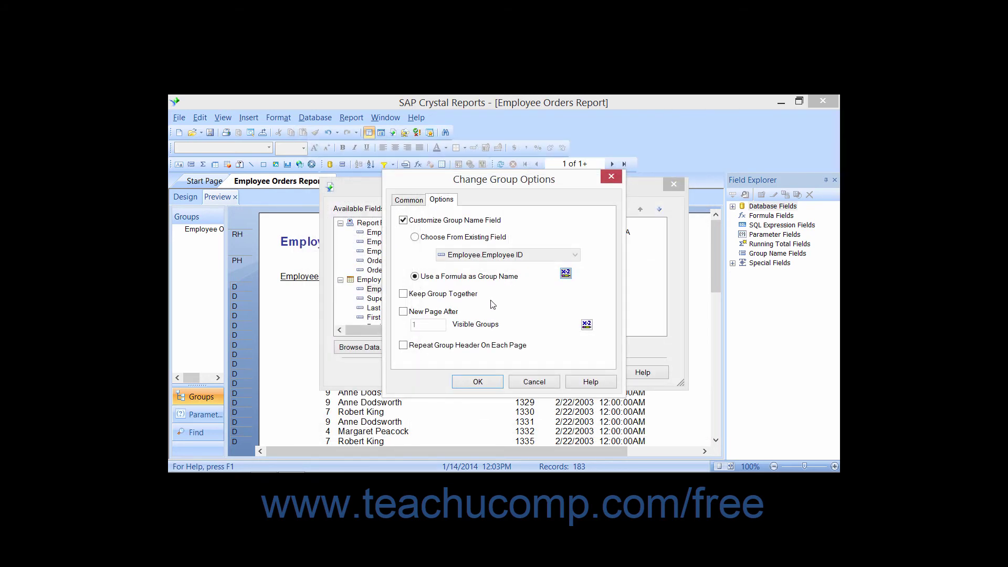
Uncheck Customize Group Name Field; check Keep Group Together and Repeat Group Header On Each Page
{"action": "left_click", "coordinate": [403, 220]}
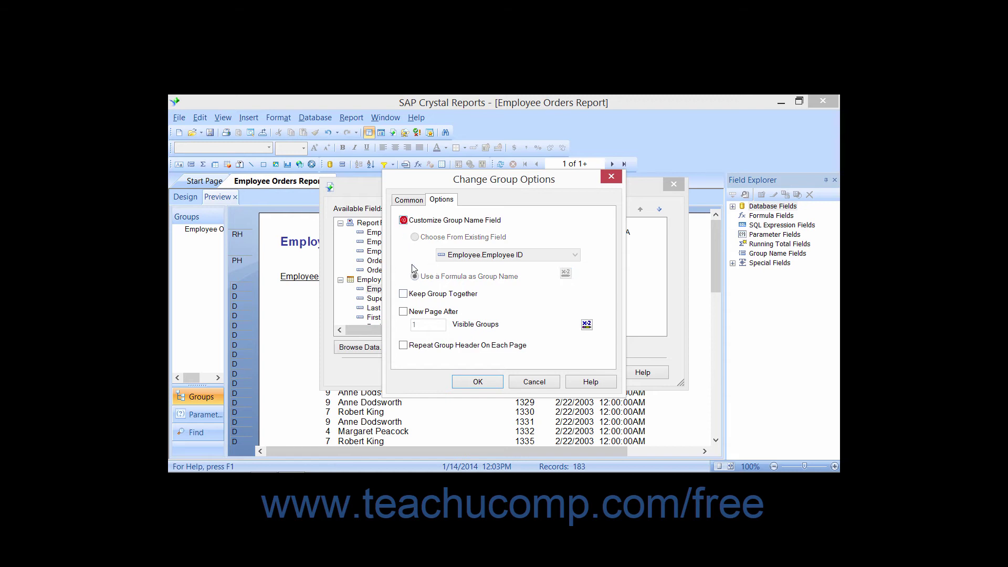
{"action": "left_click", "coordinate": [404, 294]}
{"action": "left_click", "coordinate": [403, 312]}
{"action": "left_click", "coordinate": [404, 312]}
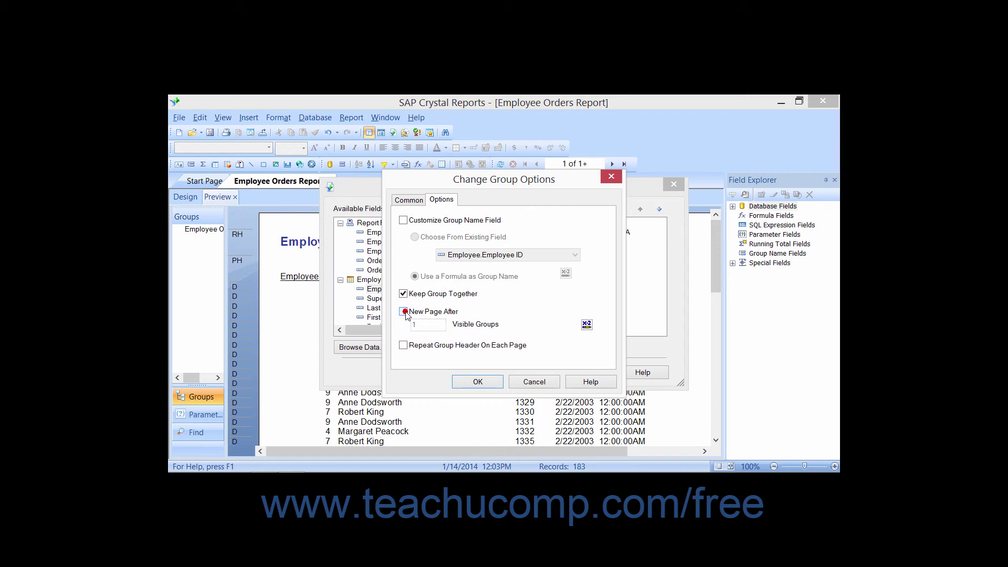
{"action": "left_click", "coordinate": [407, 349]}
Confirm the quarterly group options and apply grouping by order date, then employee ID
{"action": "left_click", "coordinate": [480, 382]}
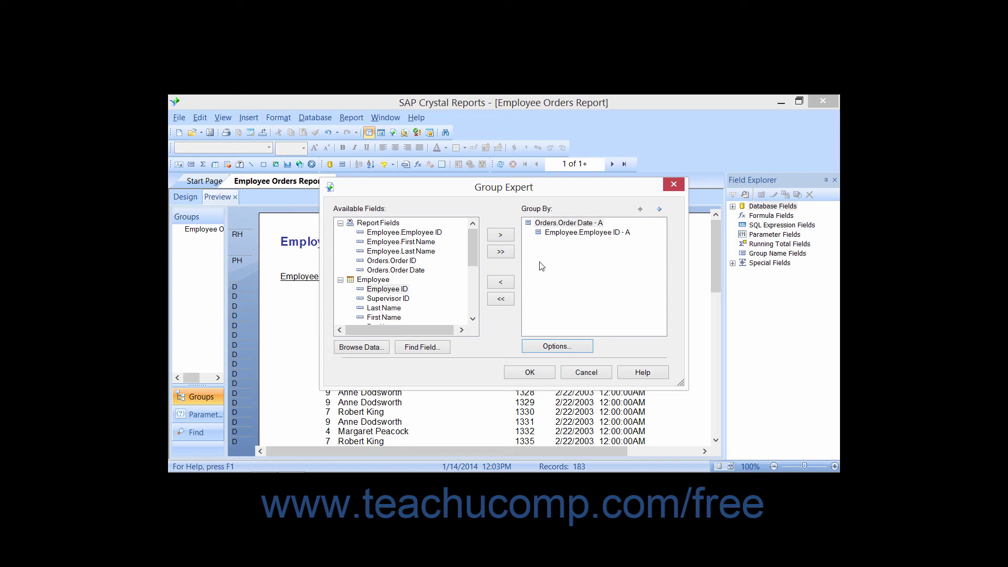
{"action": "left_click", "coordinate": [556, 233]}
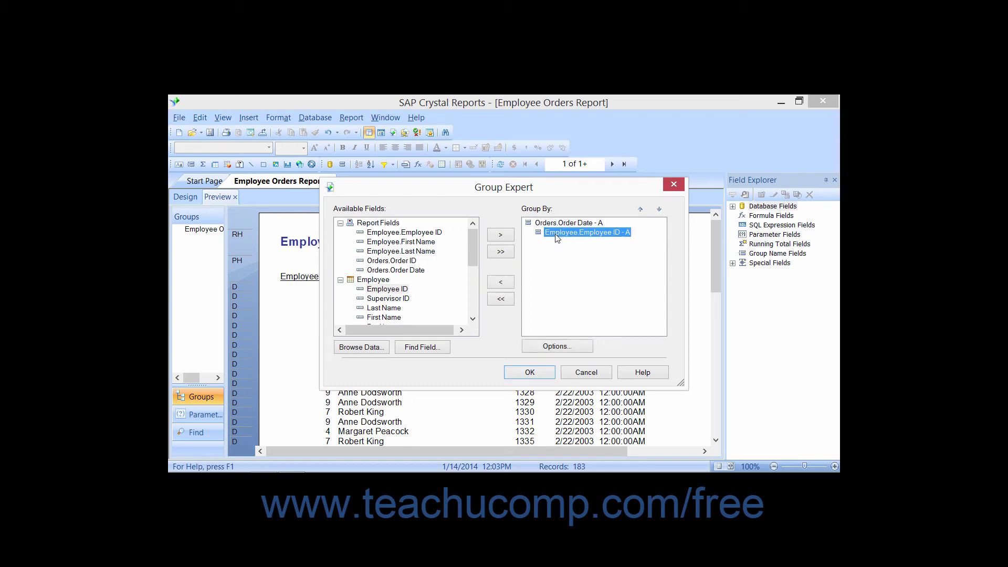
{"action": "left_click", "coordinate": [547, 222]}
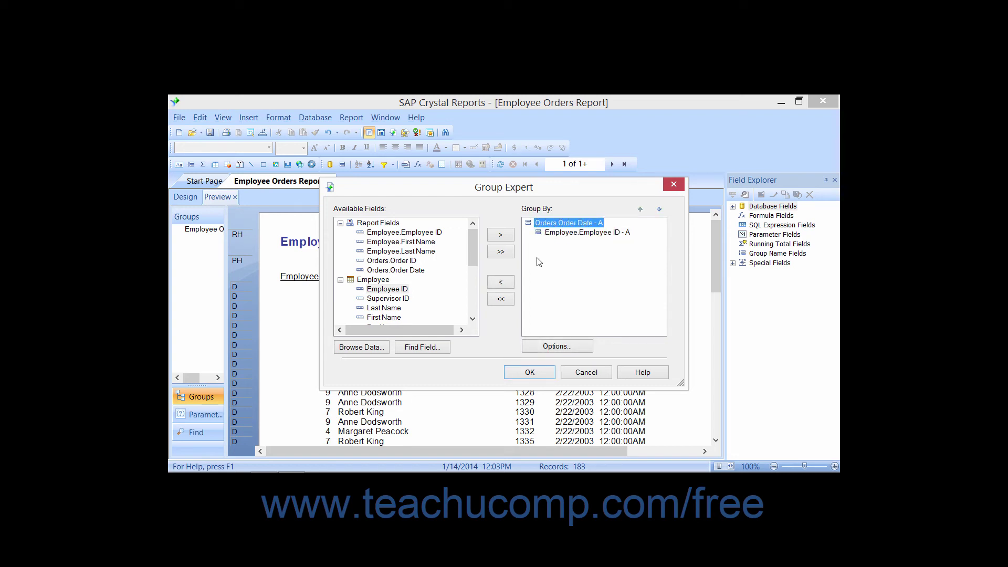
{"action": "left_click", "coordinate": [528, 372]}
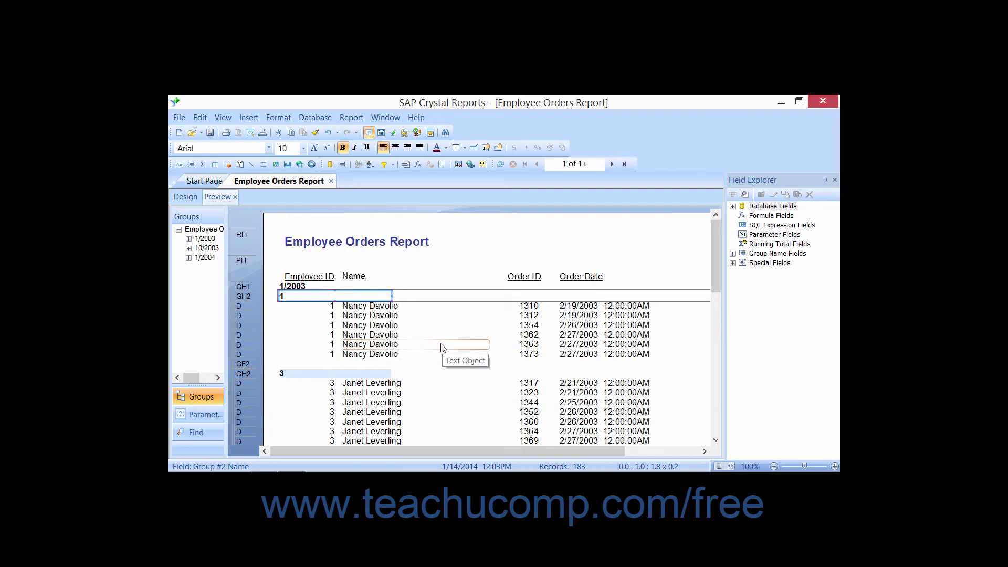
Switch to the Design view to see the order date and employee ID group header sections
{"action": "left_click", "coordinate": [188, 197]}
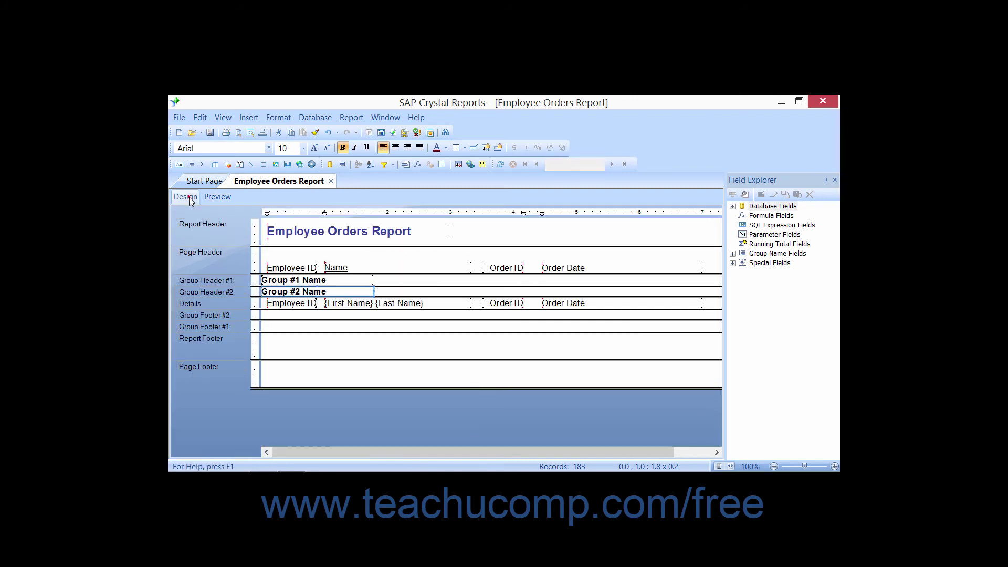
{"action": "left_click", "coordinate": [219, 295]}
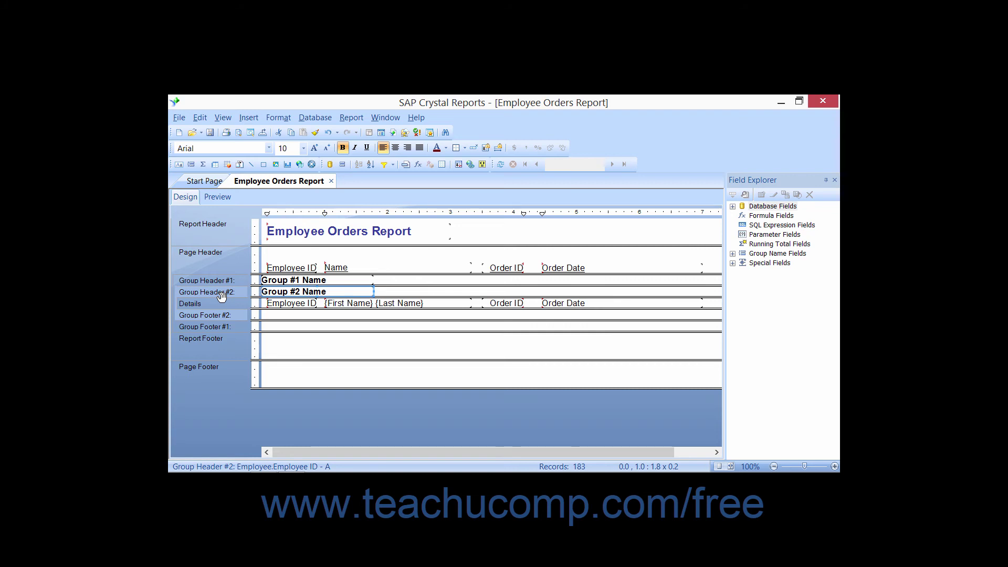